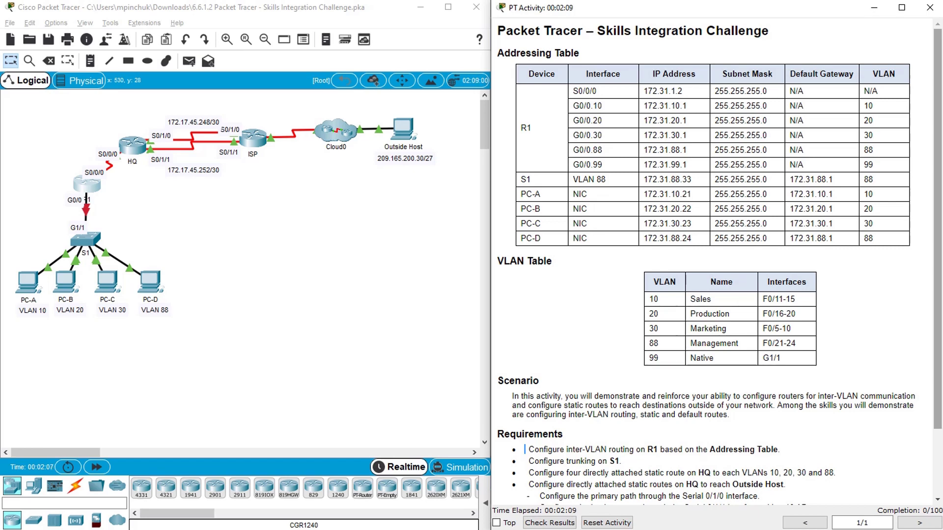
Step: Open router R1's command line and enter global configuration mode
click(89, 185)
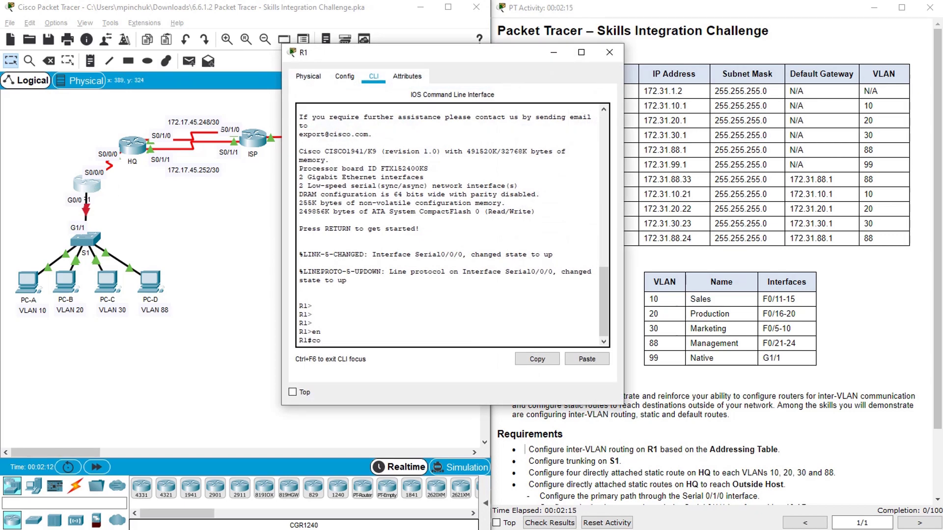
drag(453, 62, 353, 171)
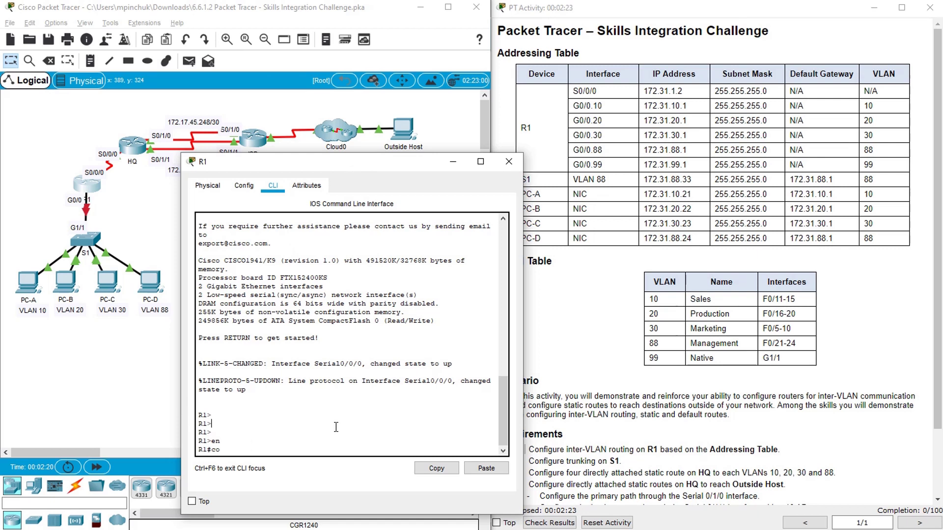
key(Return)
key(Return)
text(conf t)
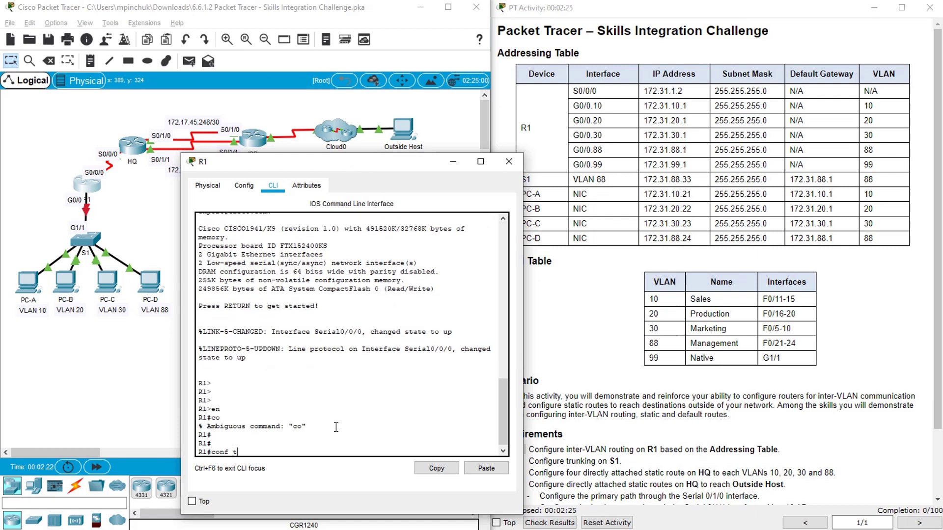
key(Return)
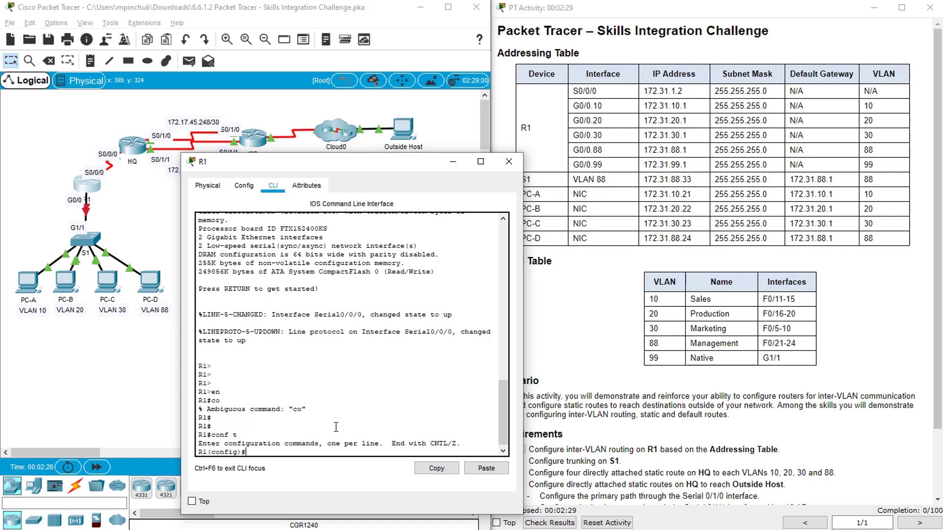
Step: Assign 172.31.1.2 255.255.255.0 to R1's s0/0/0 interface and enable it
text(int s0/0/0)
key(Return)
text(ip add)
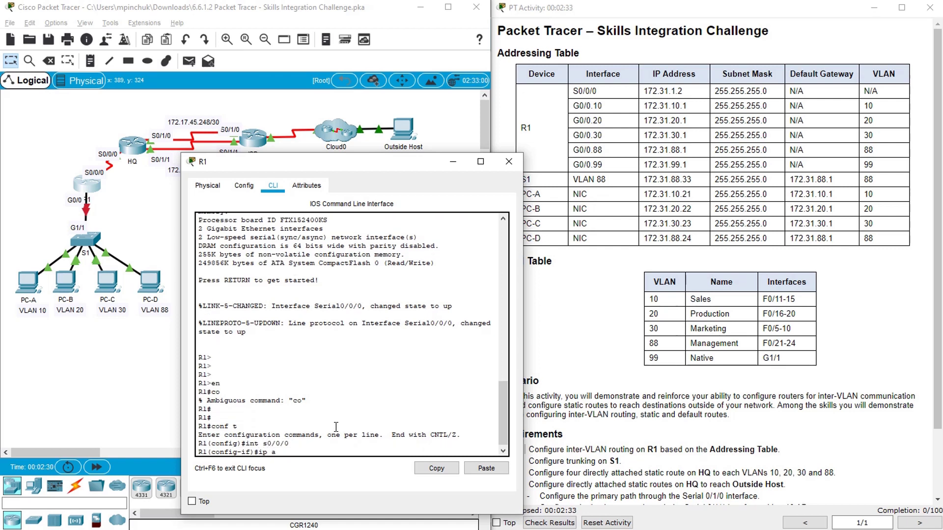
key(Tab)
text(172.31)
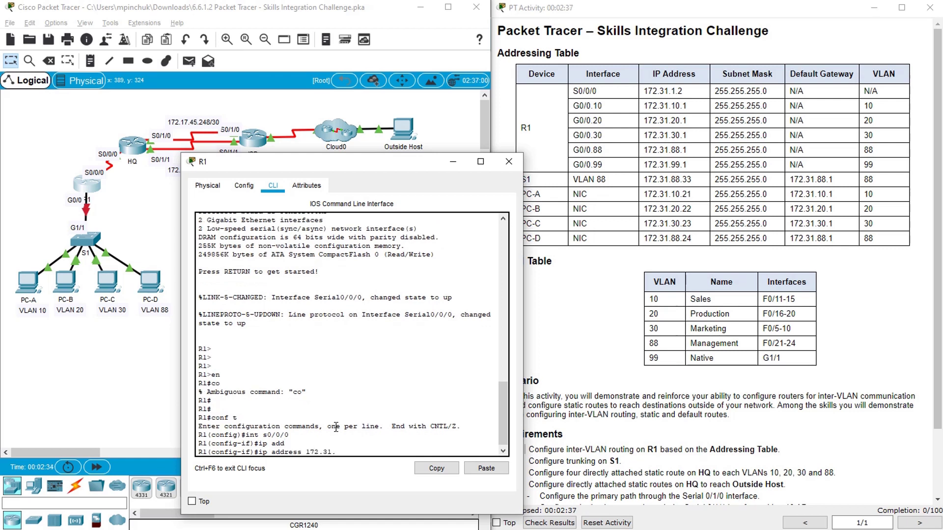
text(.1.2 255.255.255.0)
key(Return)
key(Return)
key(Return)
text(no shut)
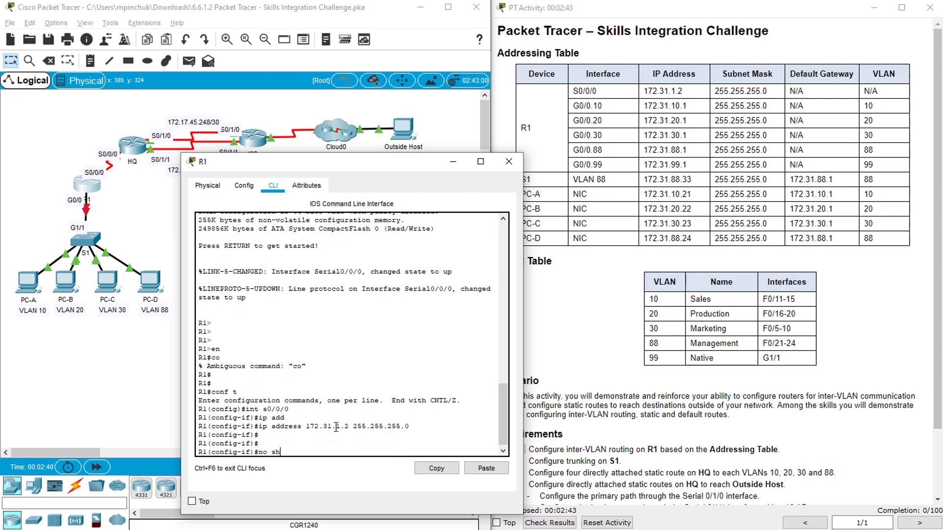
key(Return)
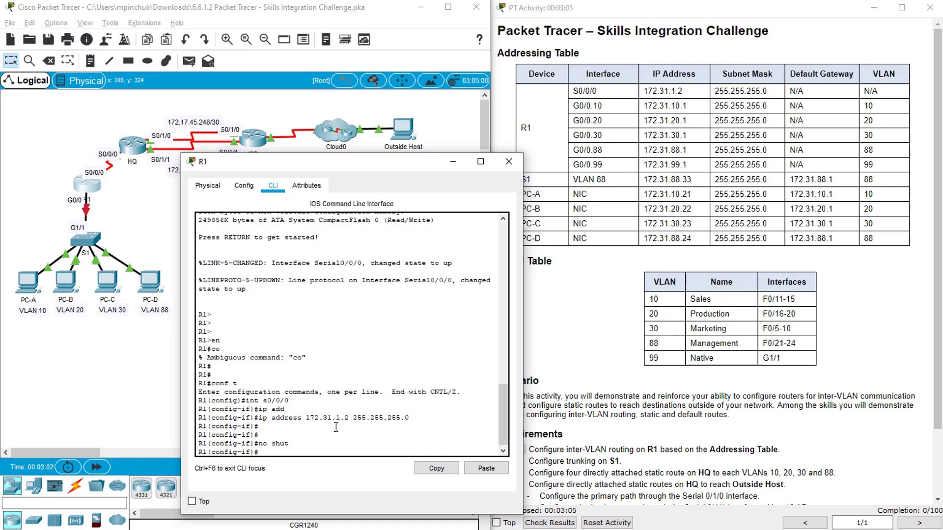
Step: Create subinterface g0/0.10 on R1 with dot1Q encapsulation for VLAN 10
text(int g0/0.10)
key(Return)
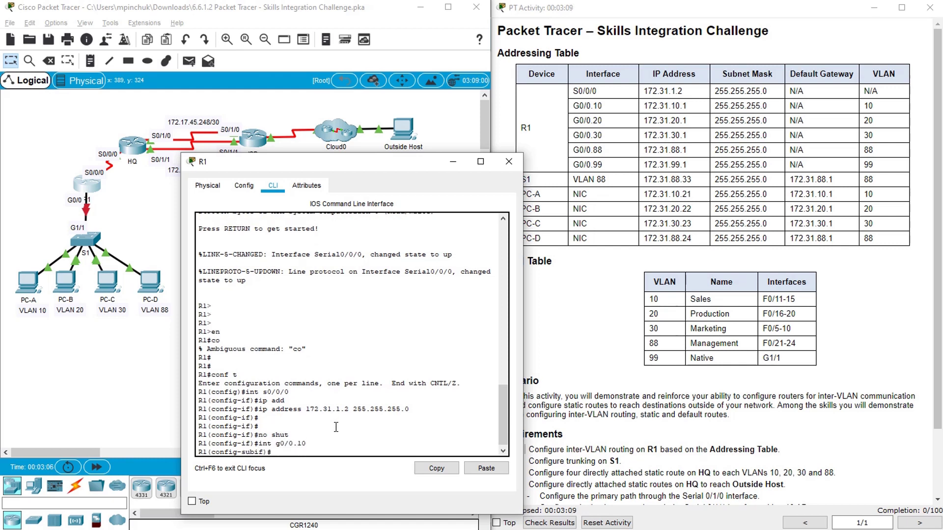
text(enca)
key(Tab)
text(do)
key(Tab)
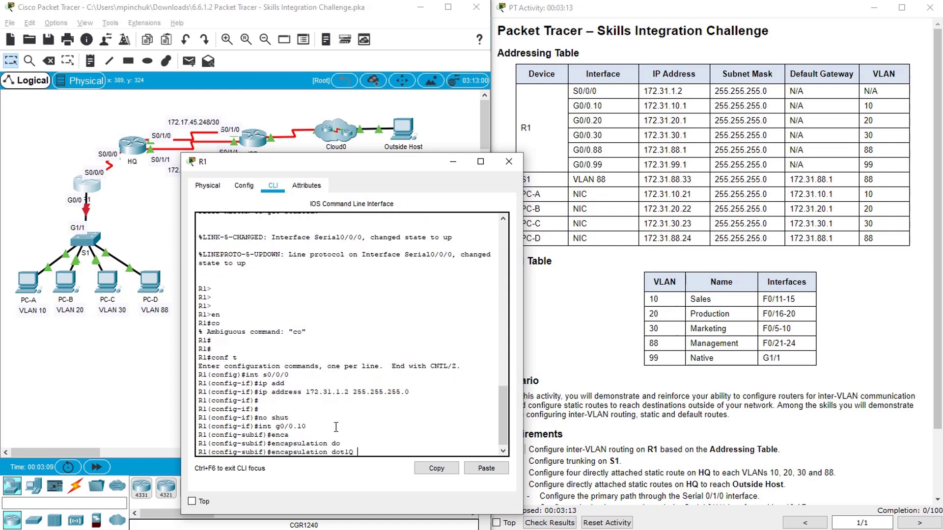
text(10)
key(Return)
Step: Assign IP address 172.31.10.1 255.255.255.0 to subinterface g0/0.10
text(ubif)#u)
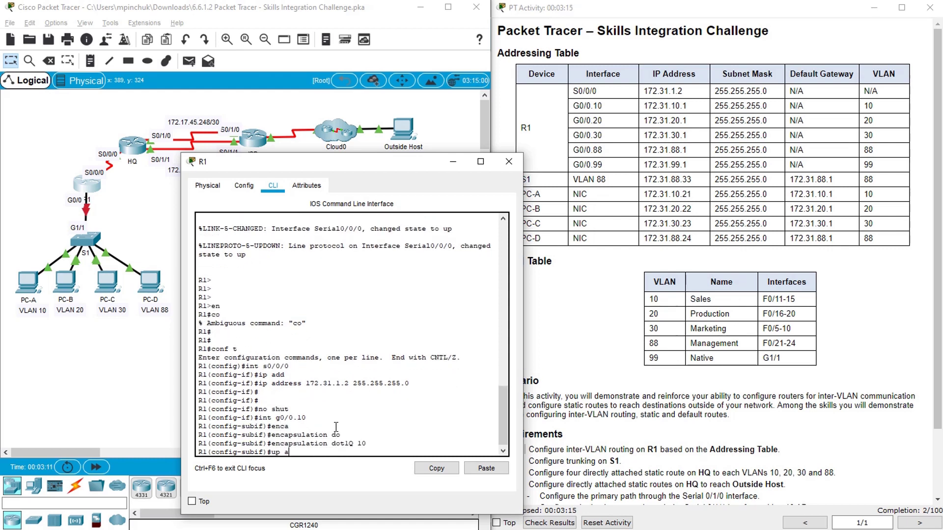
key(BackSpace)
text(ip add)
key(Tab)
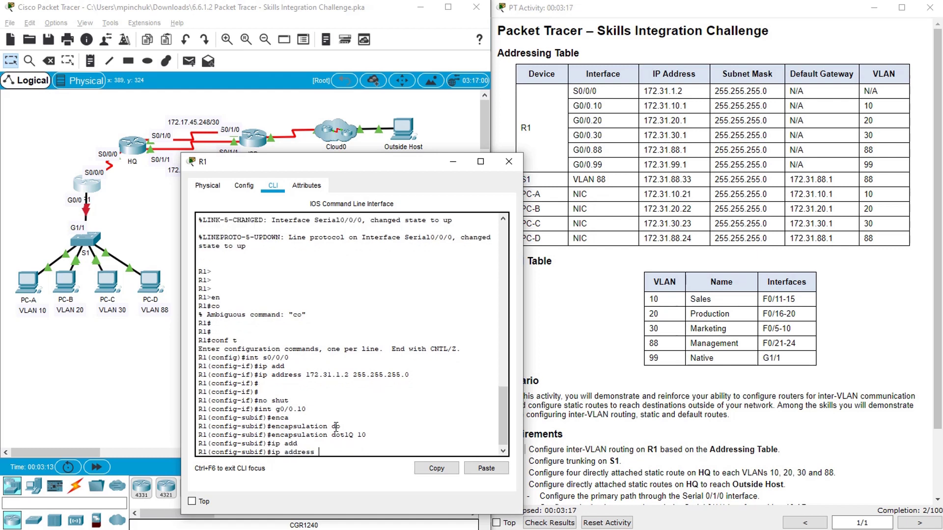
text(172.31.10.1 255.255.255.0)
key(Return)
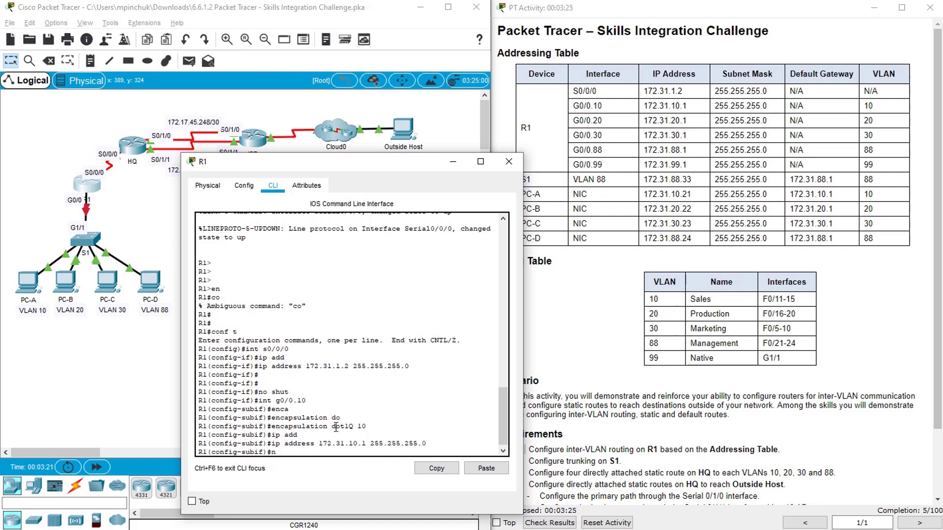
Step: Create subinterface g0/0.20 on R1 with dot1Q encapsulation for VLAN 20
text(int g0/0.20)
key(Return)
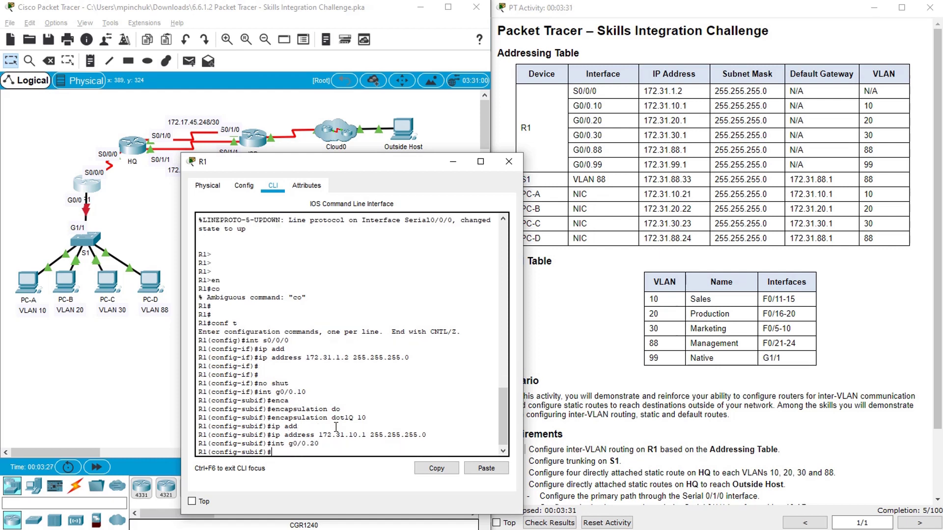
text(enca)
key(Tab)
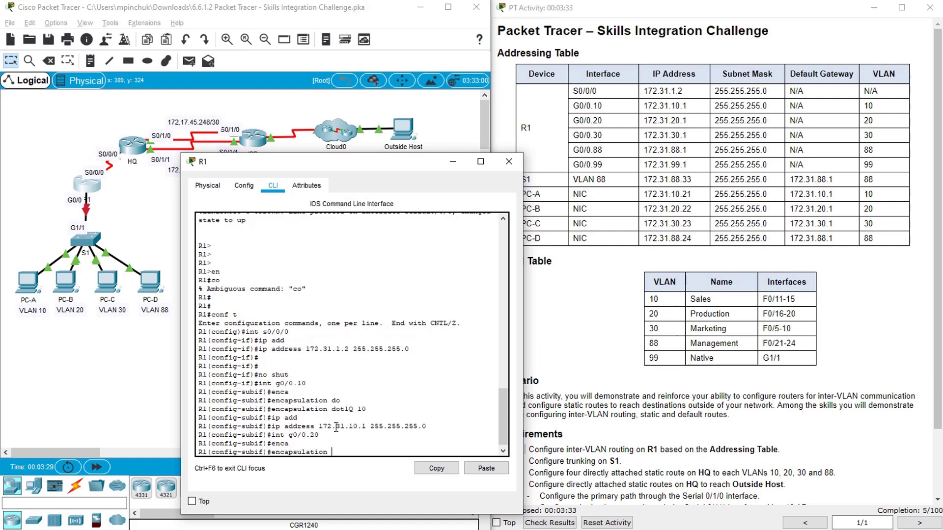
text(dot)
key(Tab)
text(20)
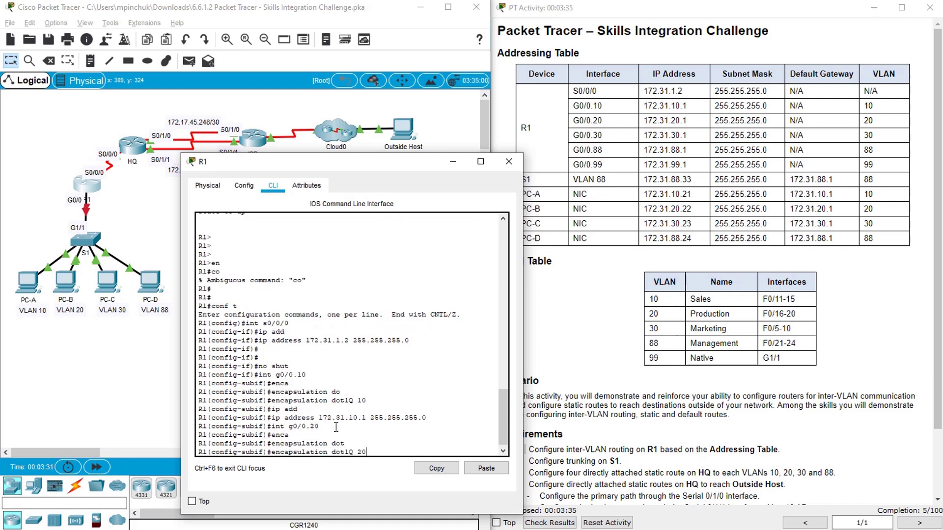
key(Return)
Step: Assign IP address 172.31.20.1 255.255.255.0 to subinterface g0/0.20
text(ip add)
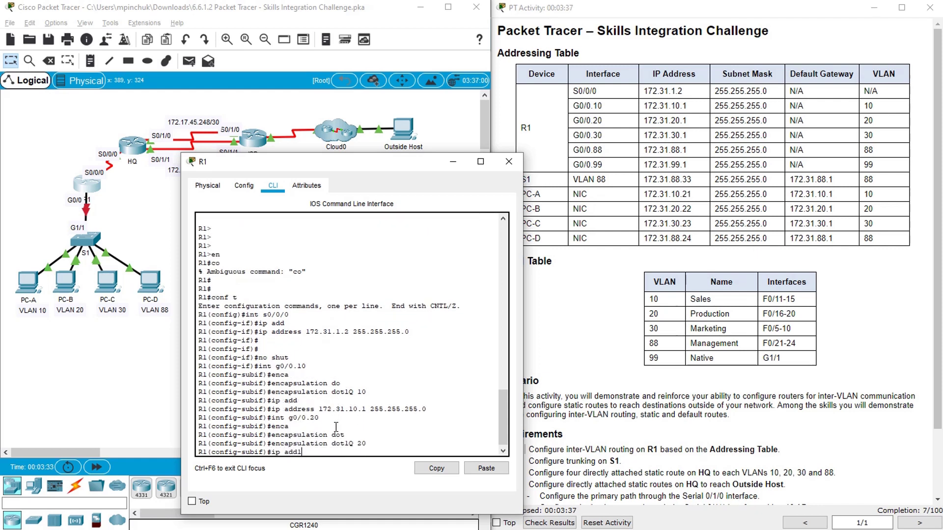
key(Tab)
text(172.)
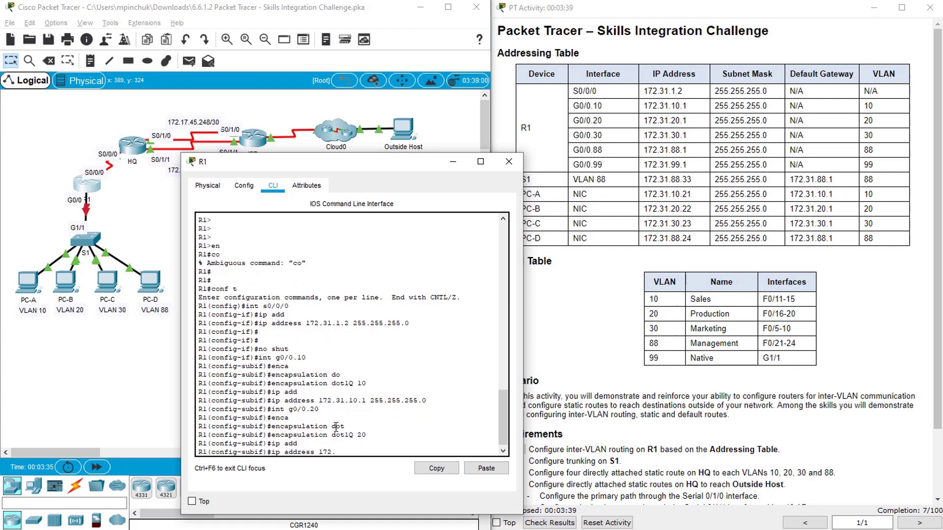
text(31.20.2)
key(BackSpace)
text(1 255.255.255.0)
key(Return)
Step: Create subinterface g0/0.30 on R1 with dot1Q encapsulation for VLAN 30
text(int g0)
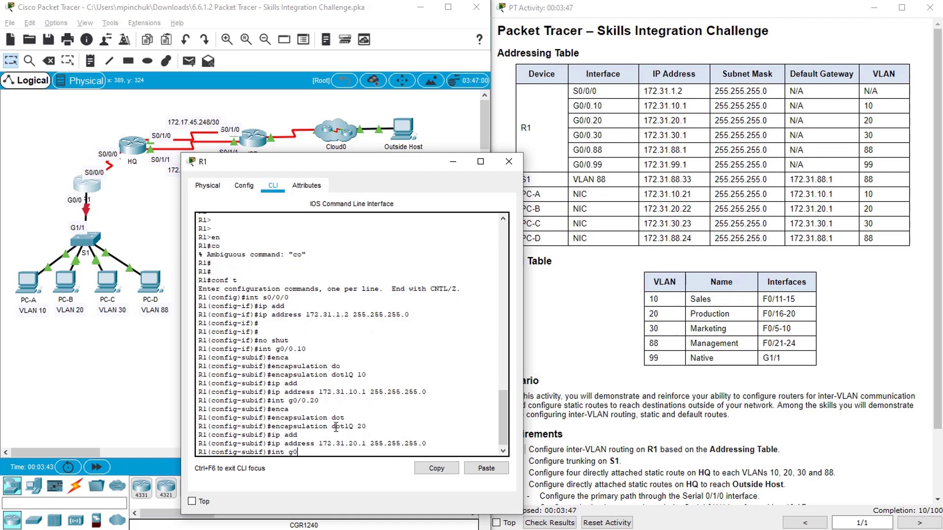
text(/0.30)
key(Return)
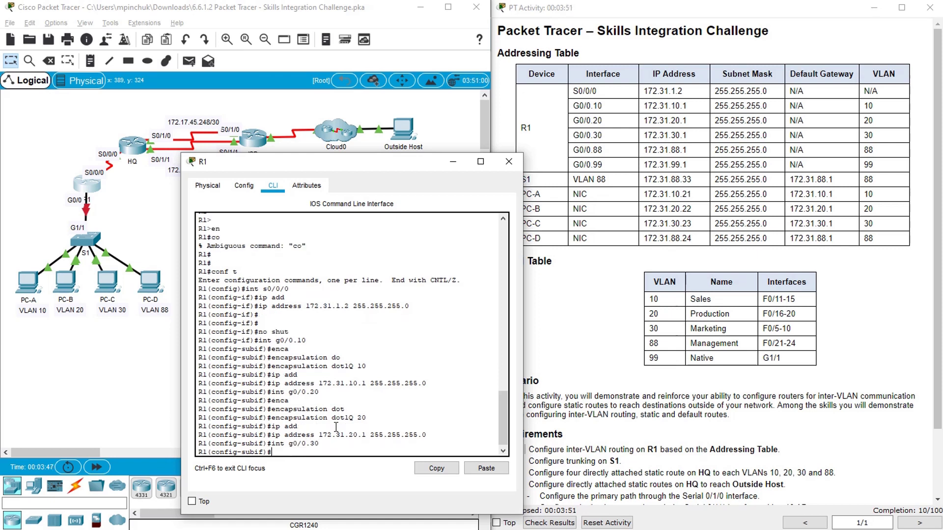
text(enc)
key(Tab)
text(dot)
key(Tab)
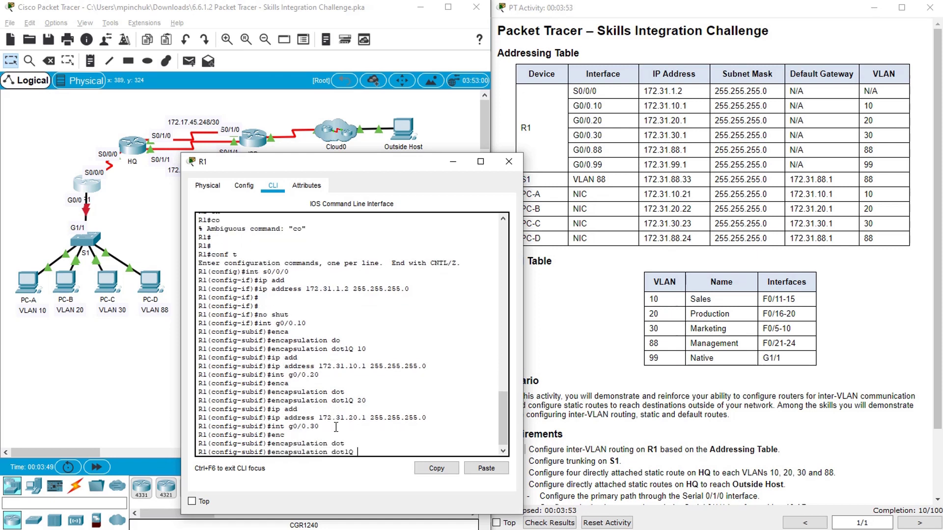
text(30)
key(Return)
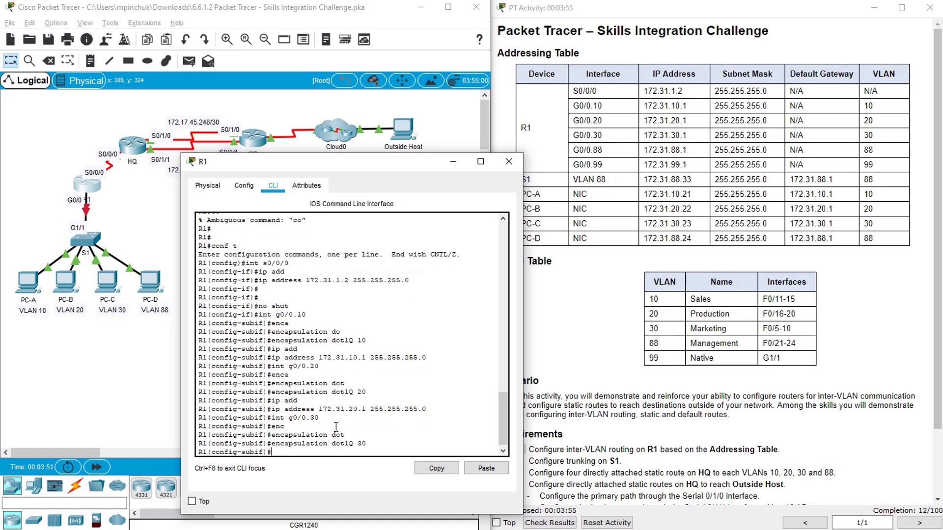
Step: Assign IP address 172.31.30.1 255.255.255.0 to subinterface g0/0.30
text(ip ad)
key(Tab)
text(172)
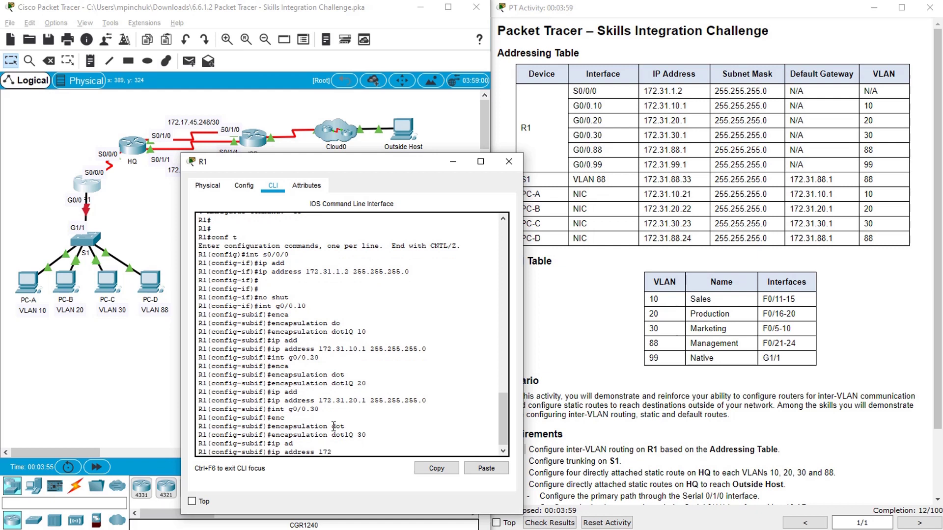
text(.31.30.1 255.255.255.0)
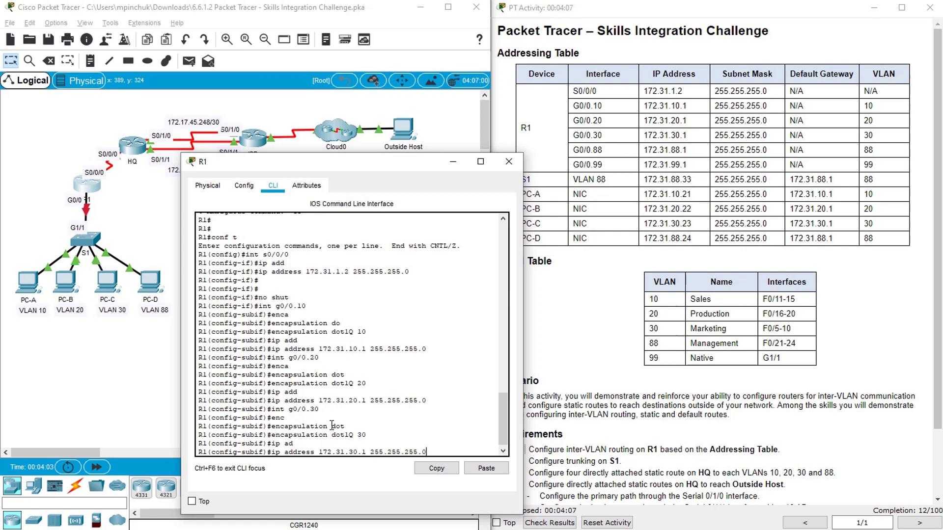
key(Return)
Step: Create subinterface g0/0.88 on R1 and enter its configuration mode
text(int g0/0)
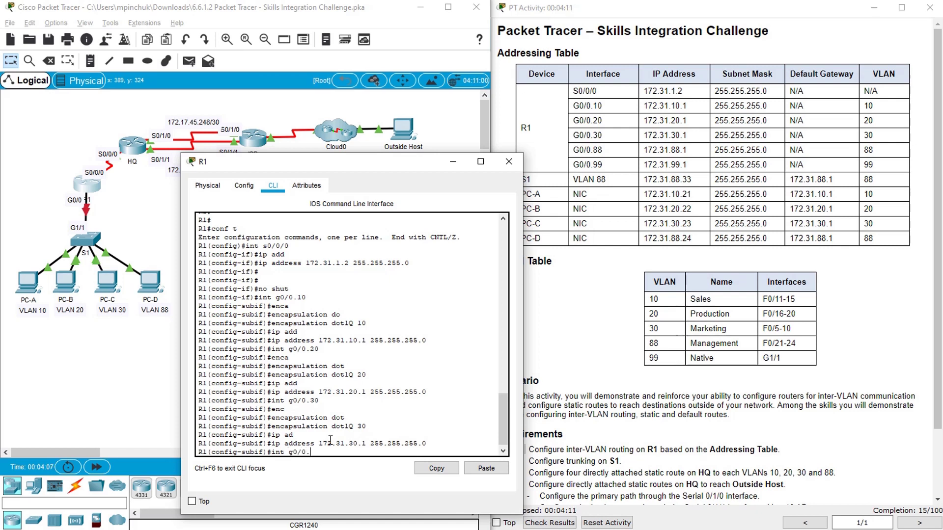
text(.88)
key(Return)
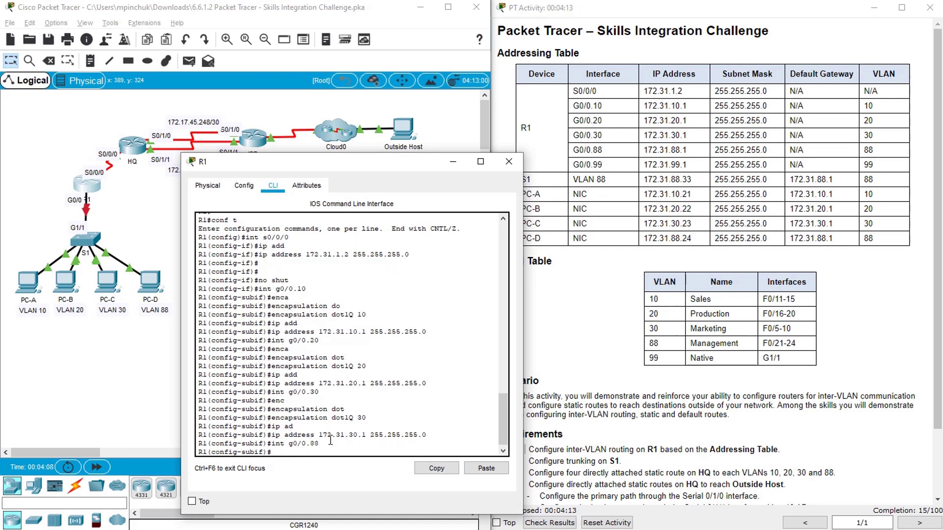
Step: Try dot1Q encapsulation on g0/0.88 with VLAN 00 and VLAN 99, and start an IP address command
text(enc)
key(Tab)
text(dot)
key(Tab)
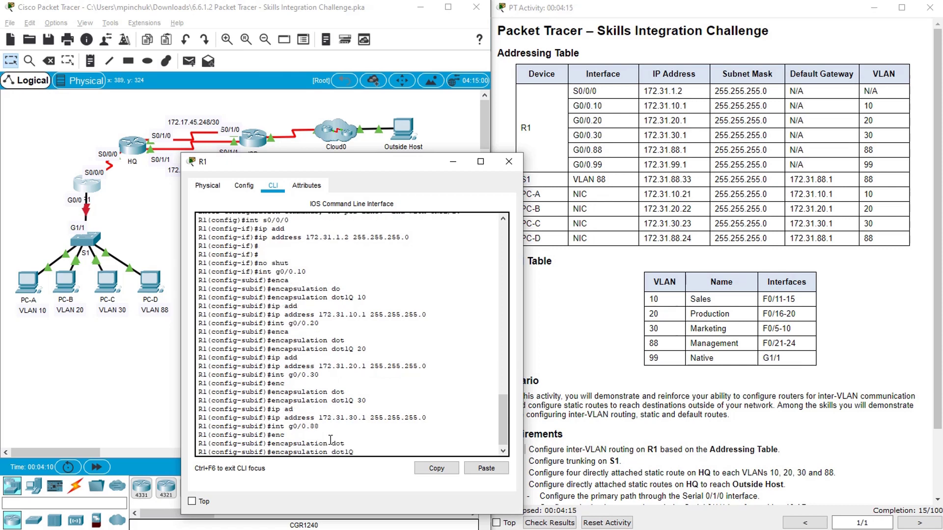
text(00)
key(Return)
key(Up)
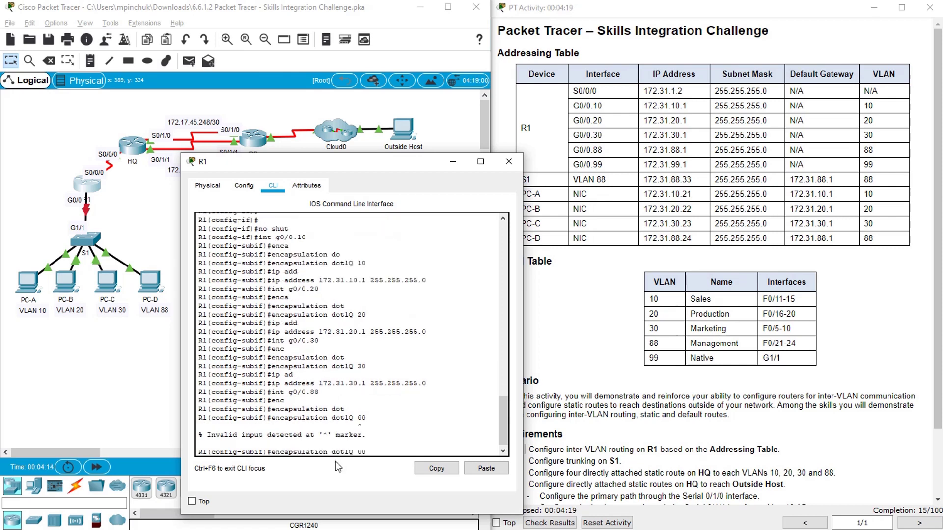
key(BackSpace)
text(99)
key(Return)
text(ip add)
key(Tab)
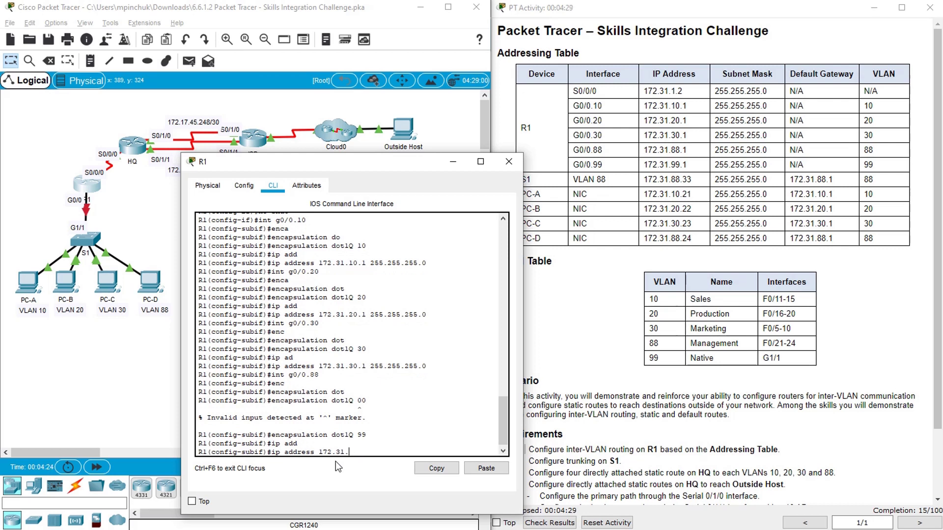
Step: Set the dot1Q encapsulation of subinterface g0/0.88 to VLAN 88
key(Up)
text(88)
key(Return)
Step: Assign IP address 172.31.88.1 255.255.255.0 to subinterface g0/0.88
key(Up)
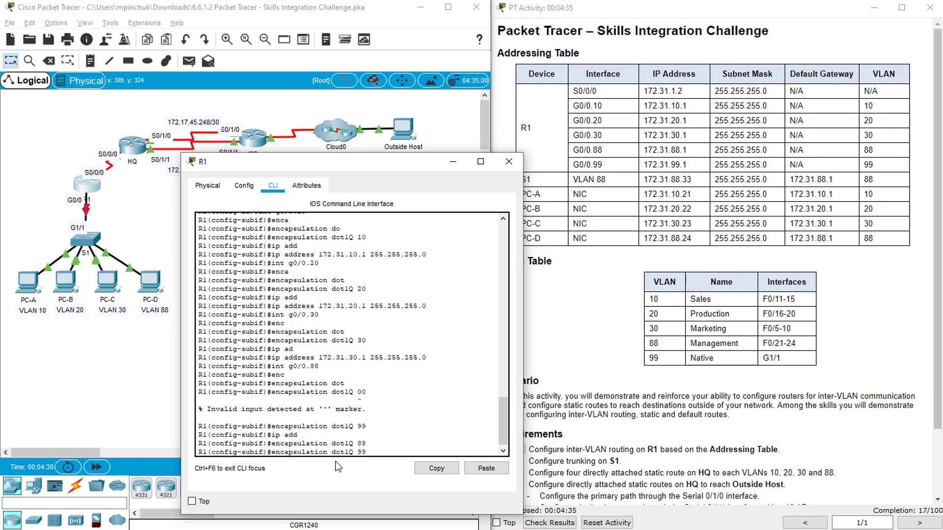
key(BackSpace)
key(BackSpace)
key(BackSpace)
key(BackSpace)
key(BackSpace)
key(BackSpace)
key(BackSpace)
key(BackSpace)
key(BackSpace)
key(BackSpace)
key(BackSpace)
key(BackSpace)
key(BackSpace)
key(BackSpace)
key(BackSpace)
key(BackSpace)
key(BackSpace)
text(ip ad)
key(Tab)
text(18)
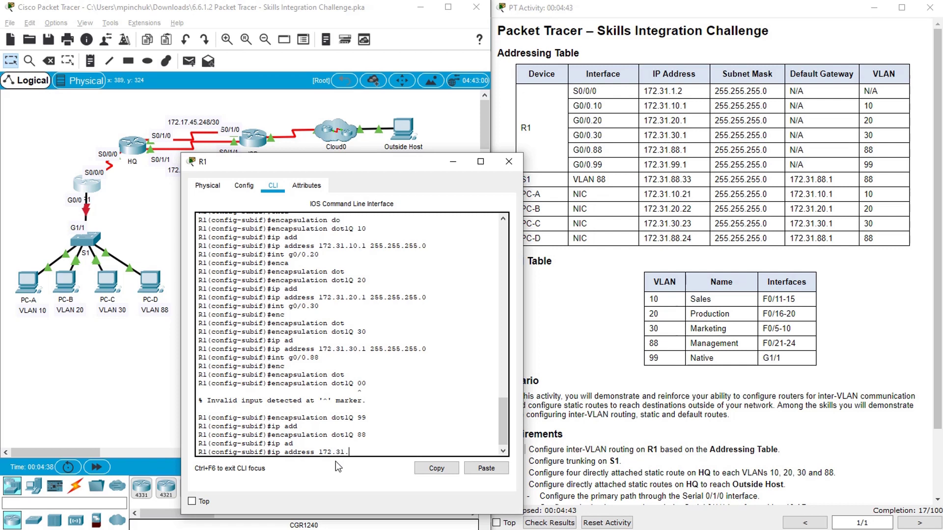
text(2.31.88.1 255.255.255.0)
key(Return)
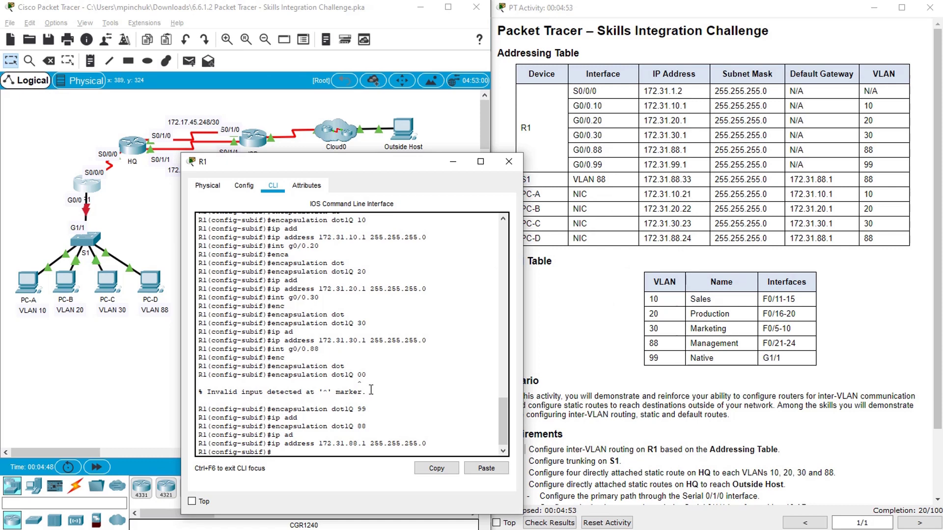
Step: Review the requirements list in the activity instructions
drag(938, 366, 937, 402)
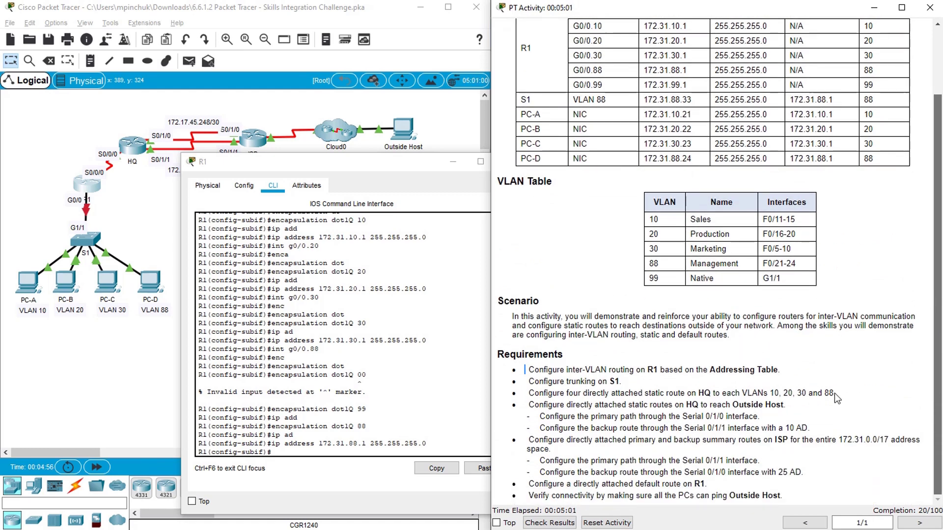
scroll(926, 372, up, 3)
scroll(925, 372, down, 3)
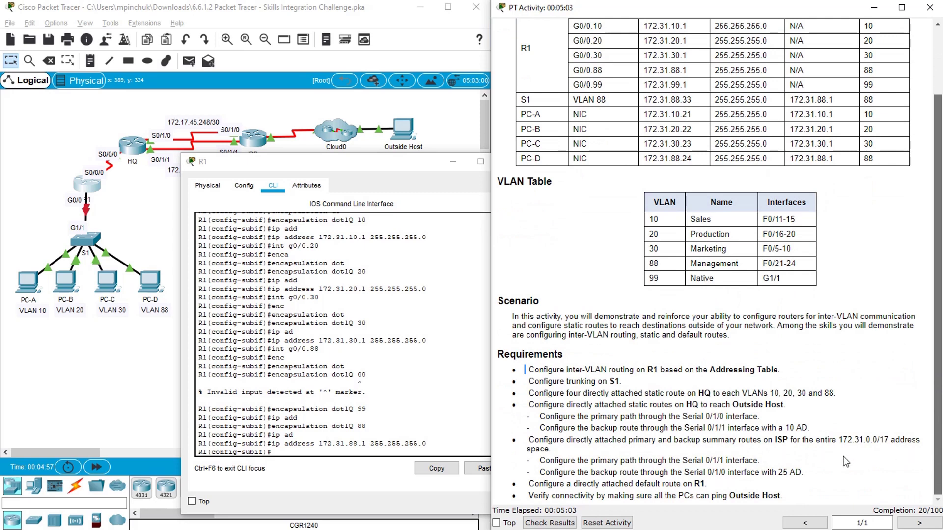
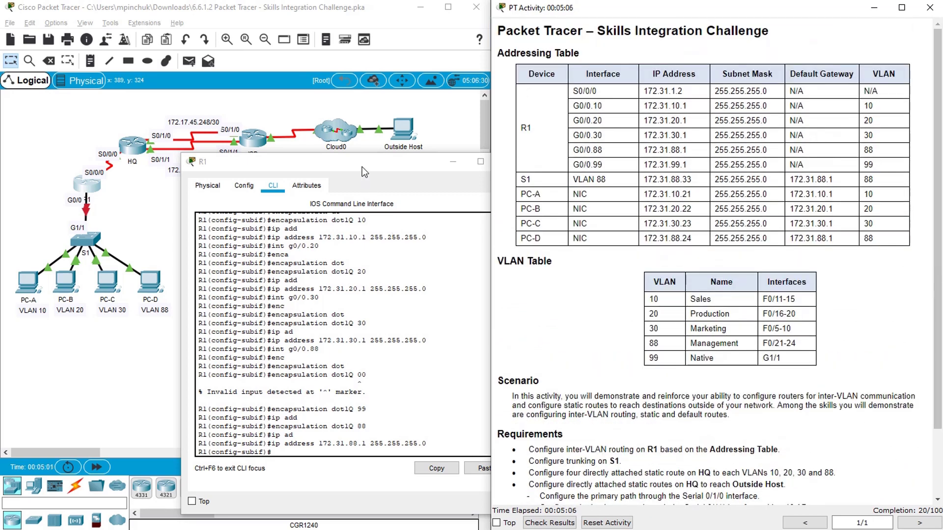
Step: Set the dot1Q encapsulation of R1 subinterface g0/0.99 to VLAN 99 as the native VLAN
click(364, 172)
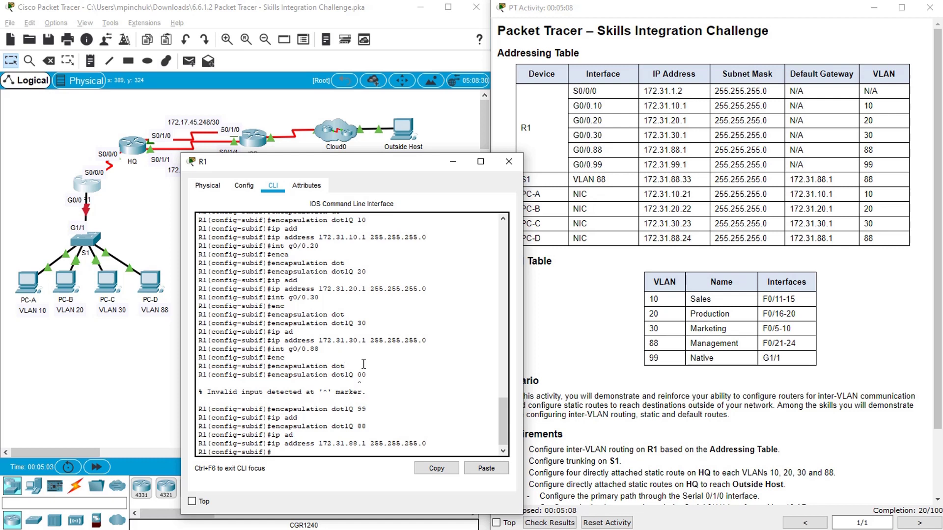
key(Return)
key(Return)
key(Return)
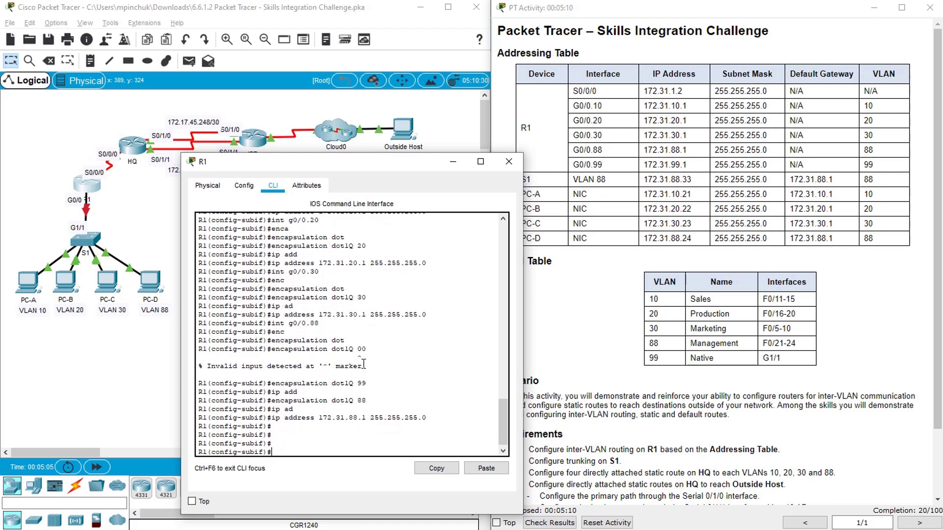
text(int g0)
key(Return)
text(enc)
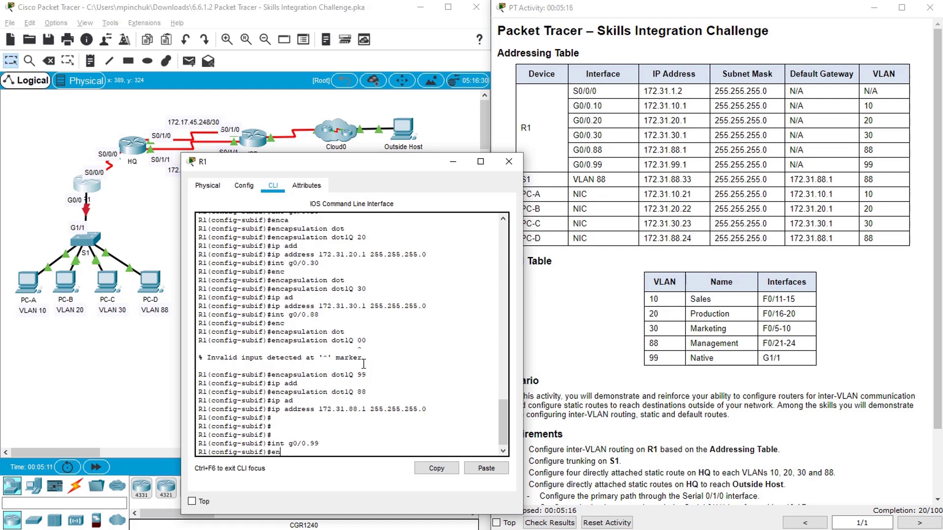
key(Tab)
text(dot)
key(Tab)
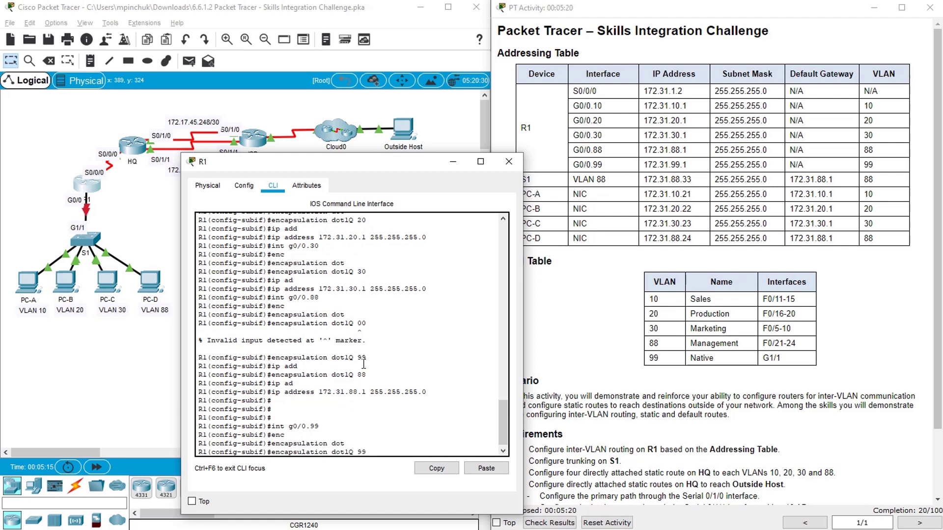
text(99 na)
key(Tab)
key(Return)
Step: Assign IP address 172.31.99.1 255.255.255.0 to subinterface g0/0.99
text(ip ad)
key(Tab)
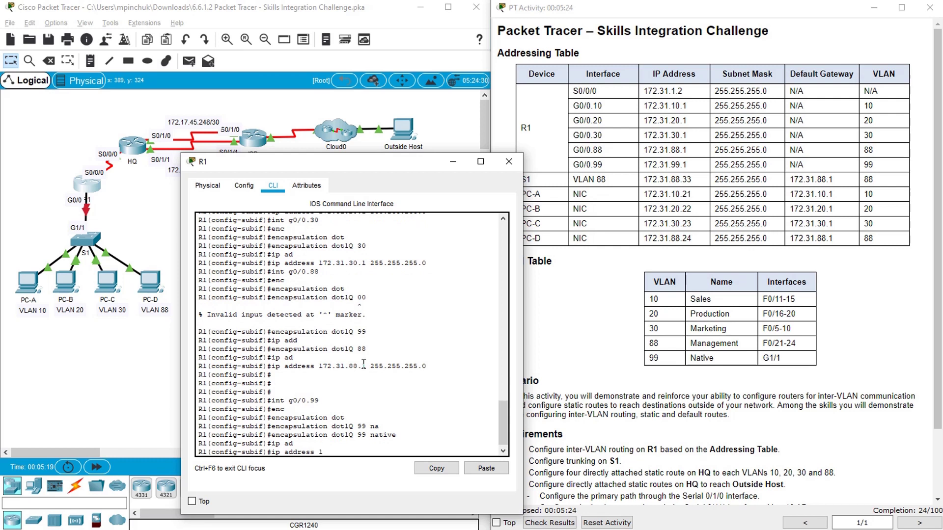
text(172.31.99.1 255.255)
key(Return)
key(Return)
key(Return)
key(Return)
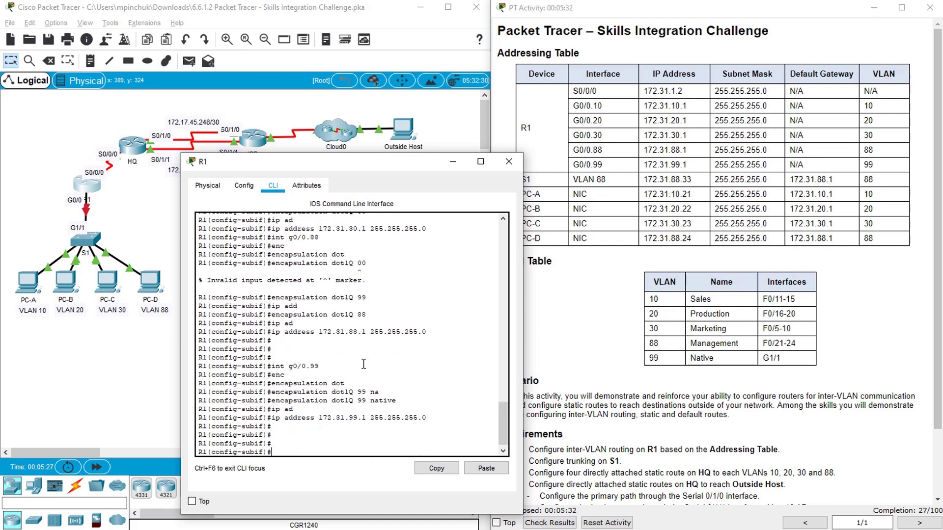
Step: Enable R1's physical interface g0/0 with no shutdown
text(exit)
key(Return)
text(int g0/)
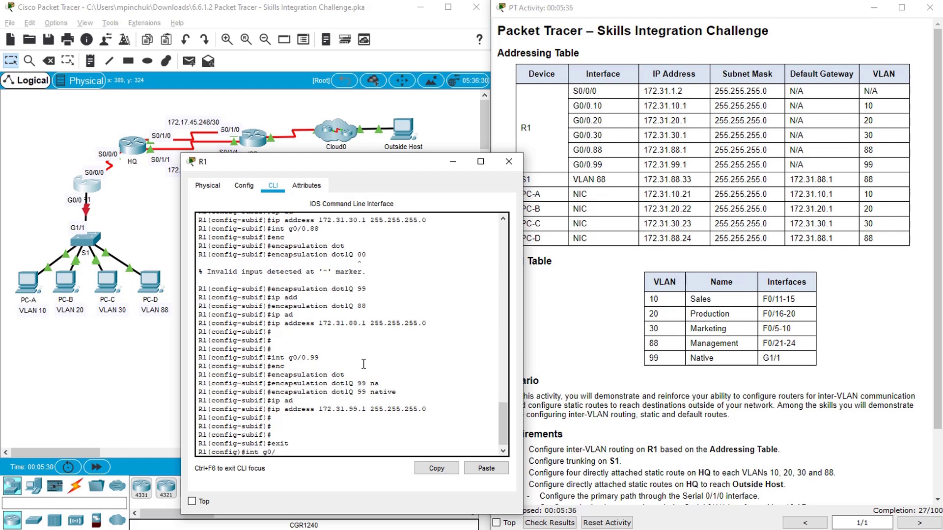
text(0)
key(Return)
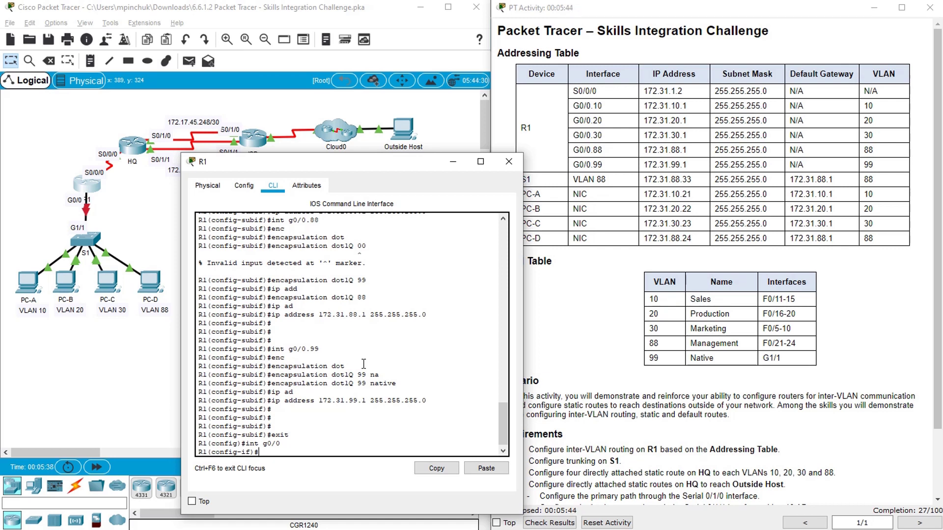
text(o shut)
key(Return)
key(Return)
key(Return)
key(Return)
Step: Leave configuration mode, check R1's addresses and link states in the IP interface brief, and close R1's window
text(e)
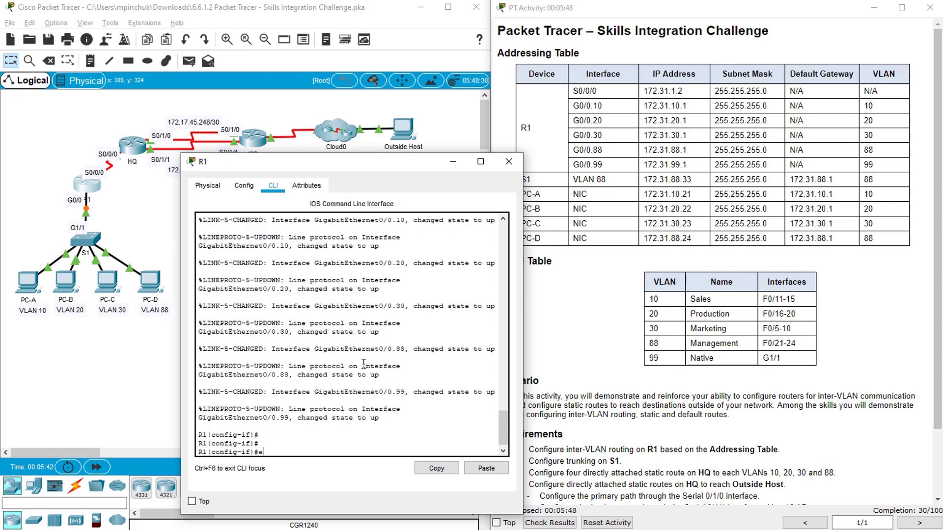
text(dnnd)
key(Return)
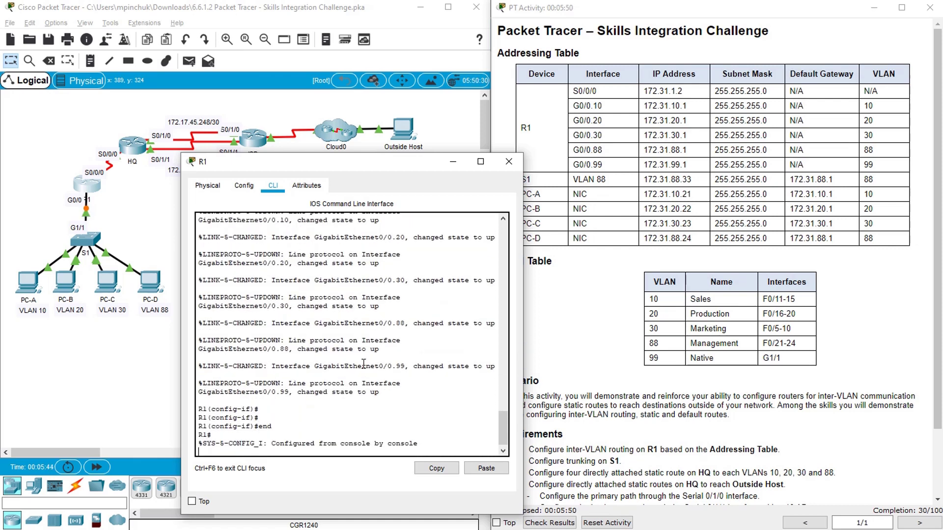
text(sh ip int br)
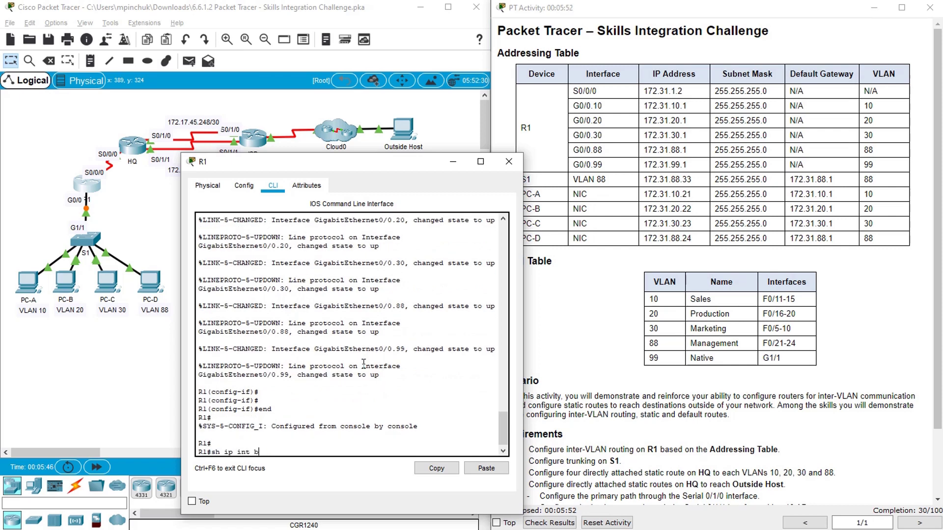
key(Return)
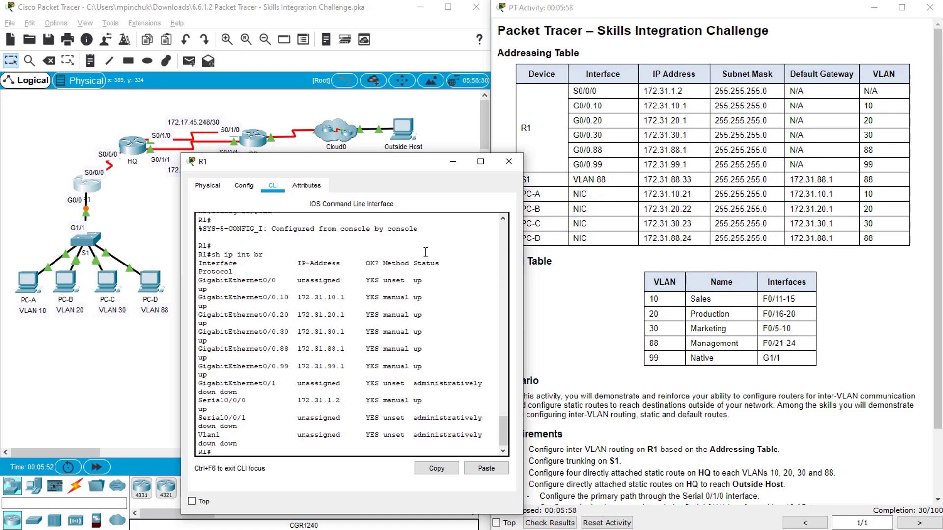
click(512, 162)
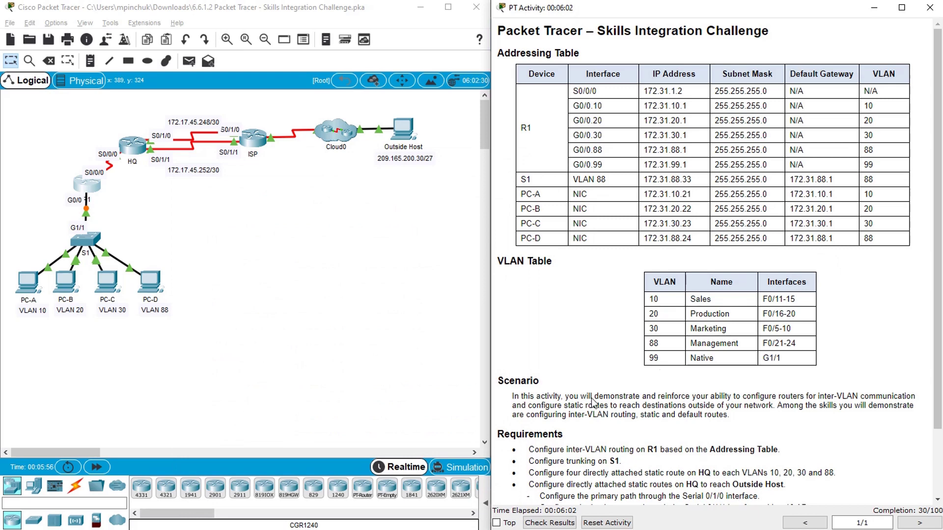
Step: Open the command line of switch S1 for the trunking requirement and enter privileged EXEC mode
drag(529, 461, 625, 462)
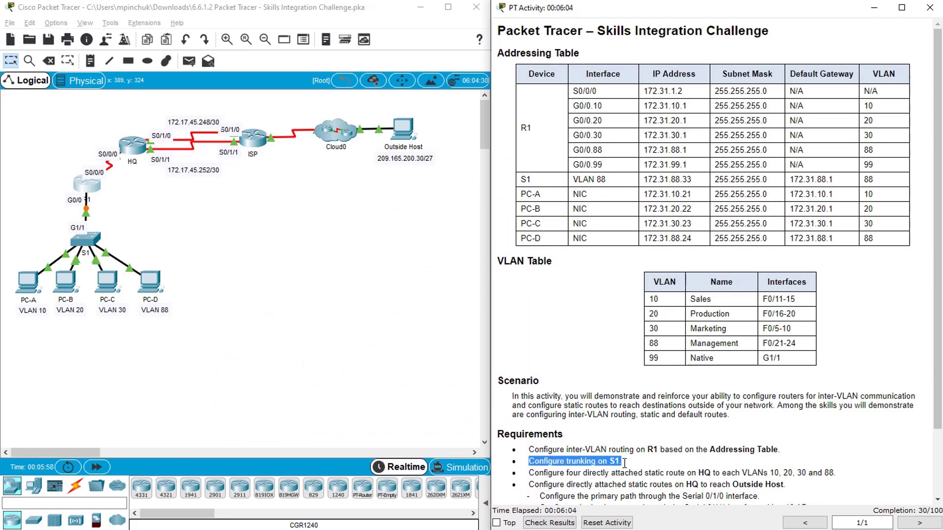
click(90, 247)
click(91, 247)
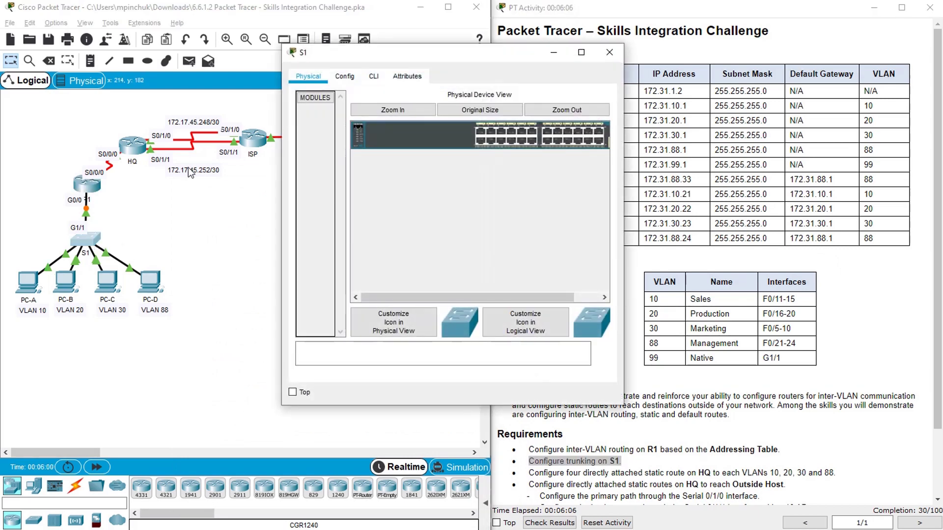
drag(369, 59, 255, 179)
click(265, 209)
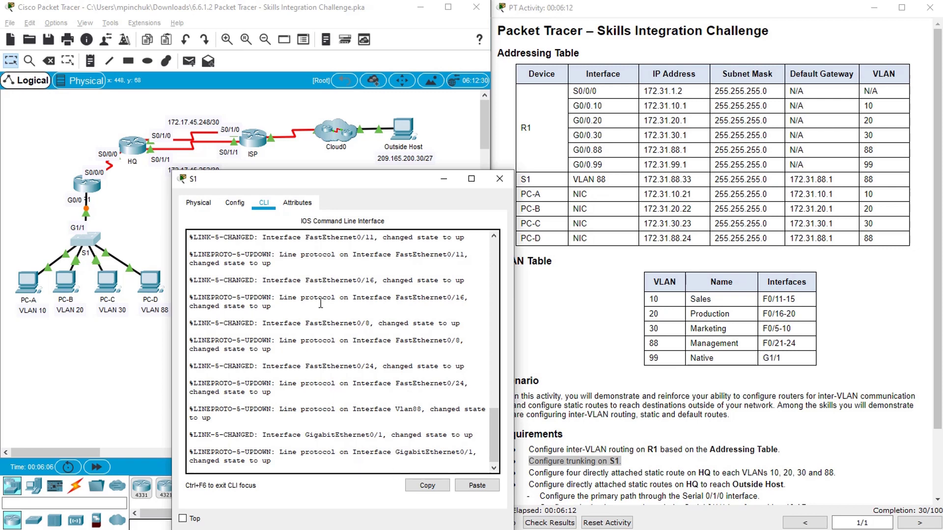
key(Return)
key(Return)
key(Return)
text(en)
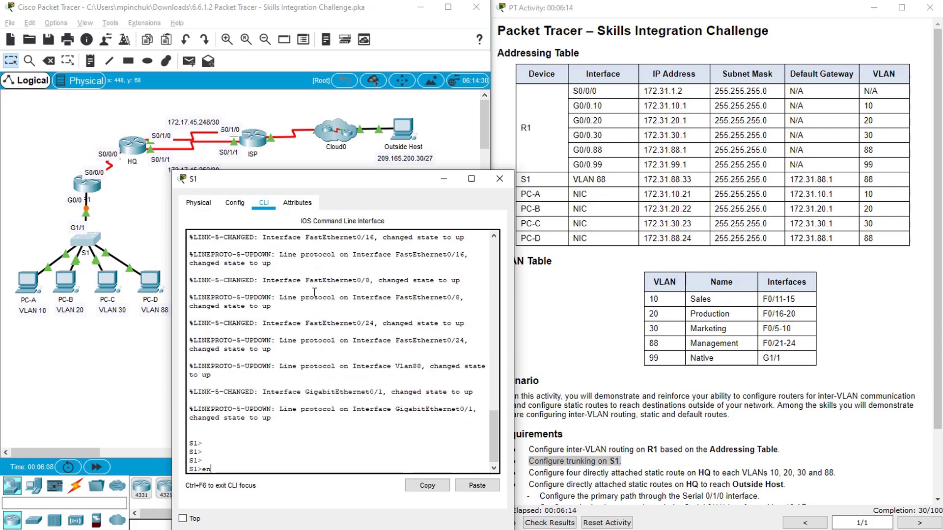
key(Return)
Step: Display S1's IP interface brief and CDP neighbors to identify the port connected to R1
text(sh ip int b)
key(Return)
key(space)
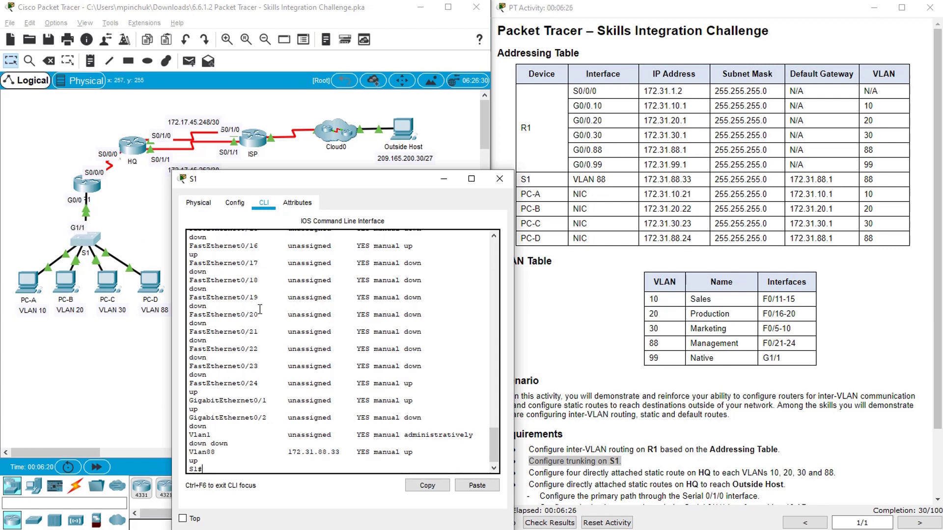
text(sh cdp ne)
key(Tab)
key(Return)
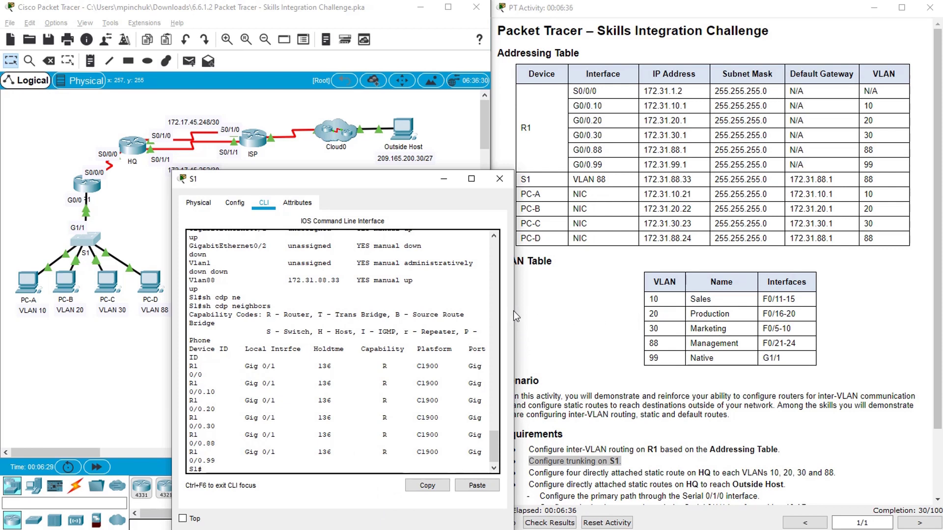
drag(515, 316, 640, 317)
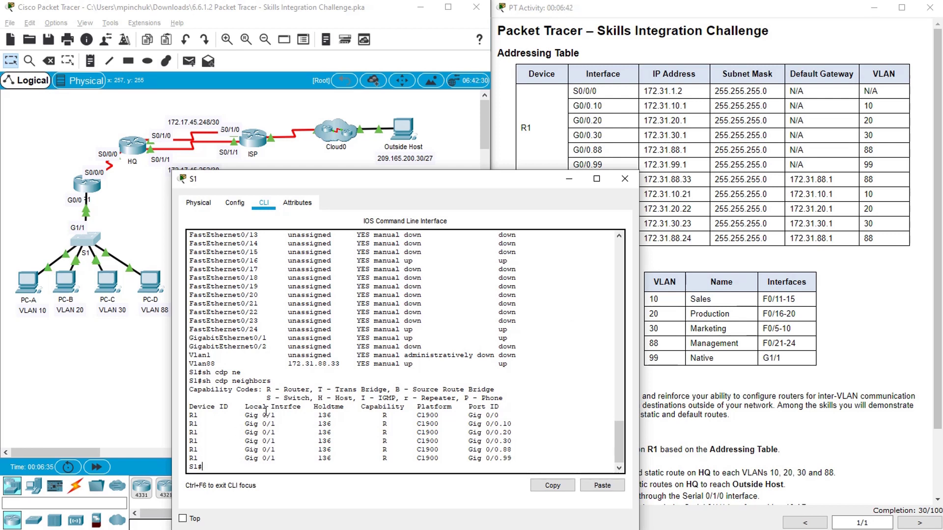
key(Return)
key(Return)
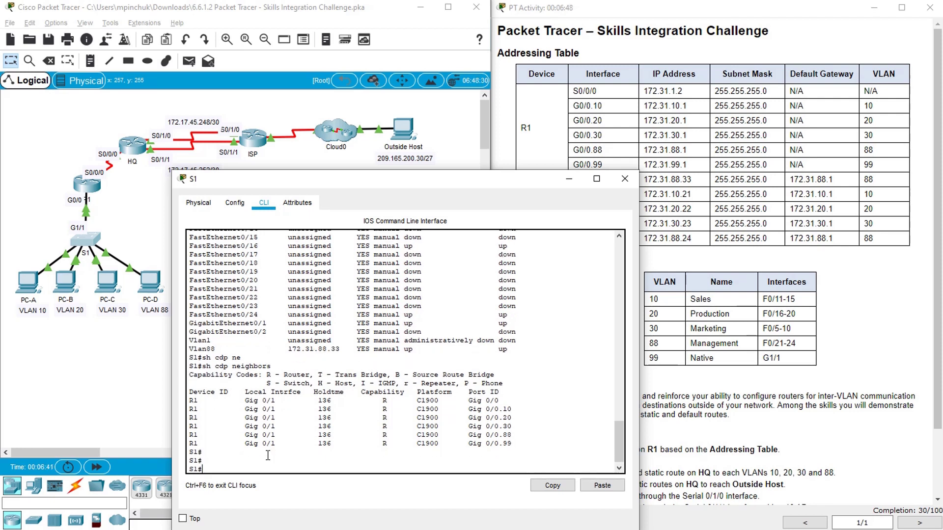
Step: Set S1 interface g0/1 to switchport trunk mode
text(conf t)
key(Return)
text(int g0/1)
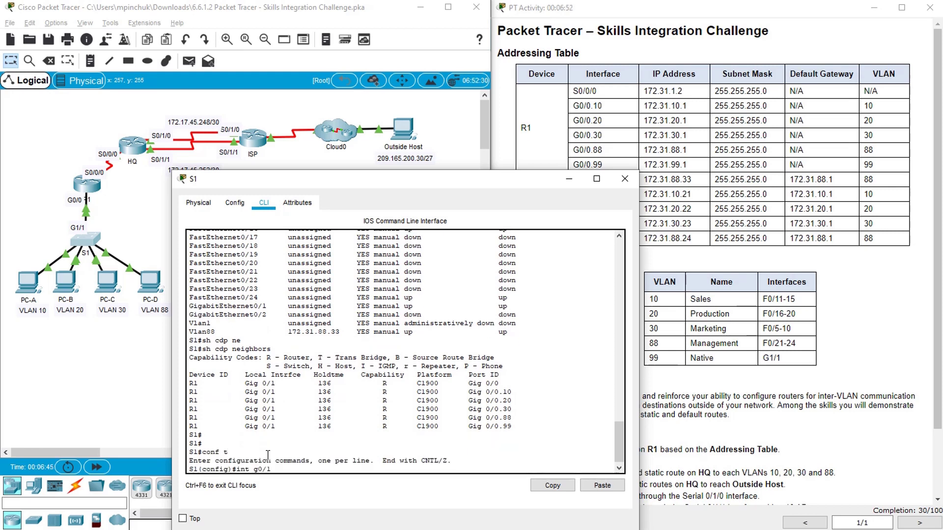
key(Return)
text(swi)
key(Tab)
text(mode trunk)
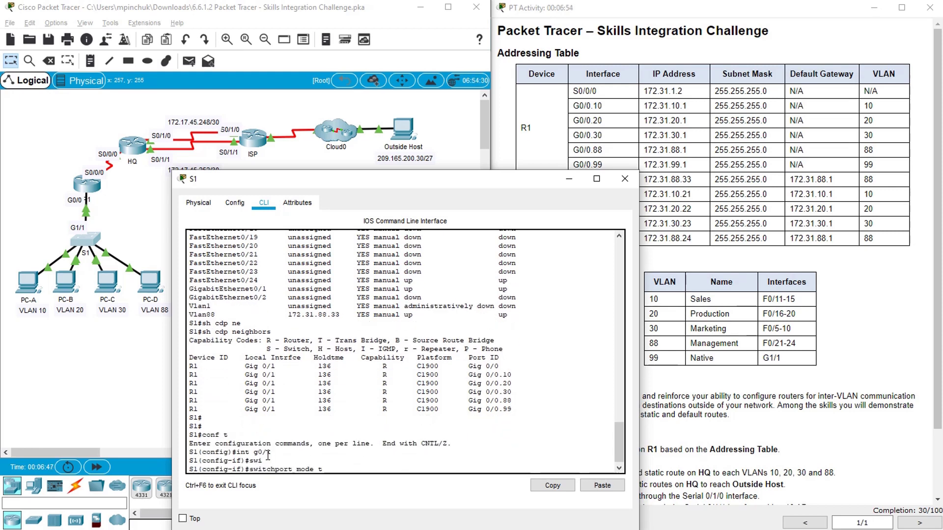
key(Return)
key(Return)
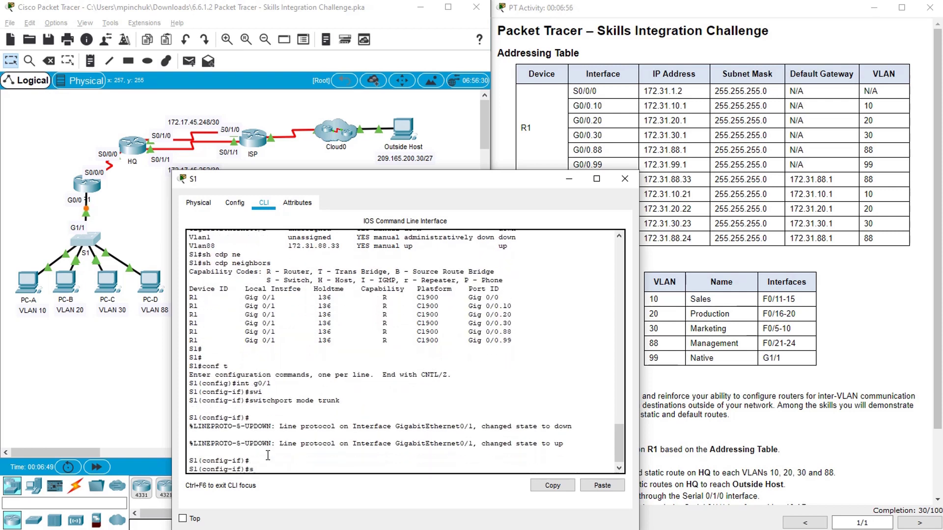
Step: Write the switchport command that makes VLAN 99 the native VLAN on trunk port g0/1
text(seui)
key(Tab)
key(BackSpace)
key(Tab)
key(BackSpace)
text(witchport tru)
key(Tab)
text(trun)
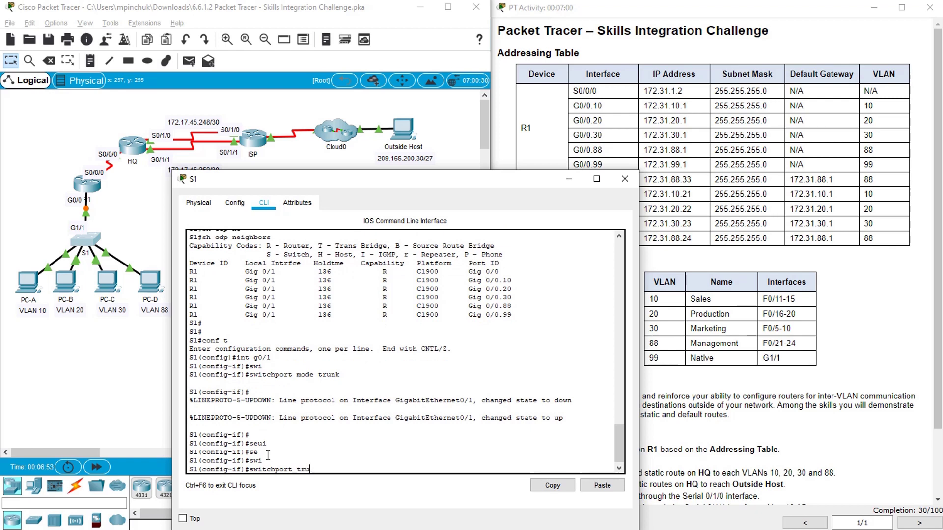
key(Tab)
text(en)
key(Tab)
key(BackSpace)
key(BackSpace)
text(na)
key(Tab)
text(vlan 99)
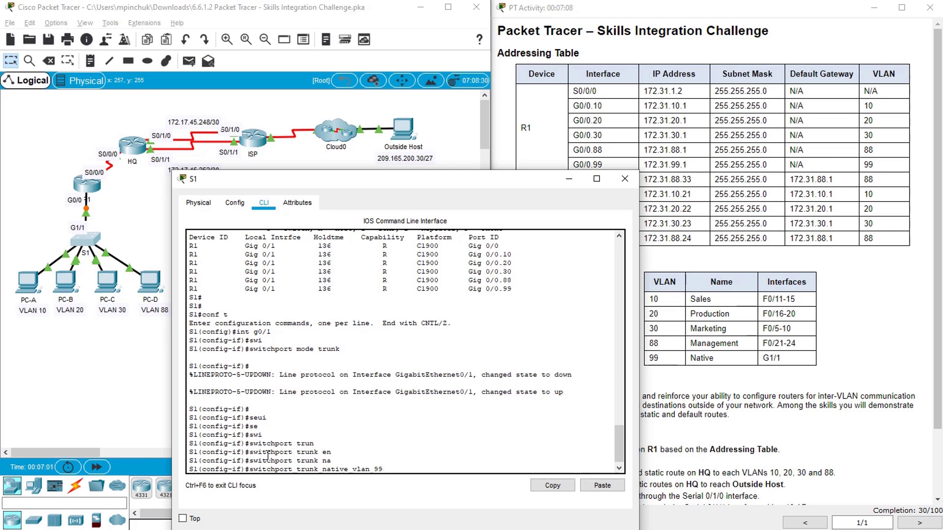
Step: Compare the native VLAN row of the VLAN Table with S1's local interface in the CDP neighbor output
click(692, 359)
double_click(693, 359)
drag(651, 358, 781, 355)
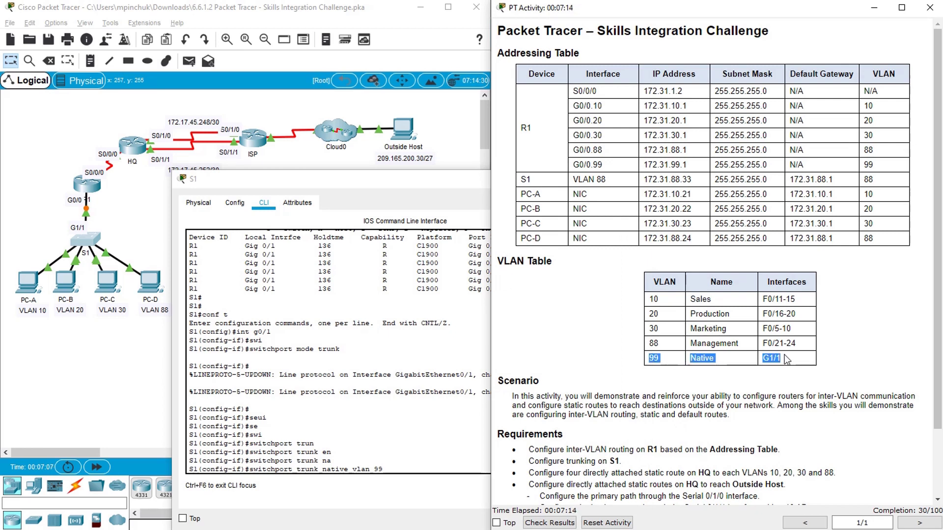
click(712, 338)
click(360, 306)
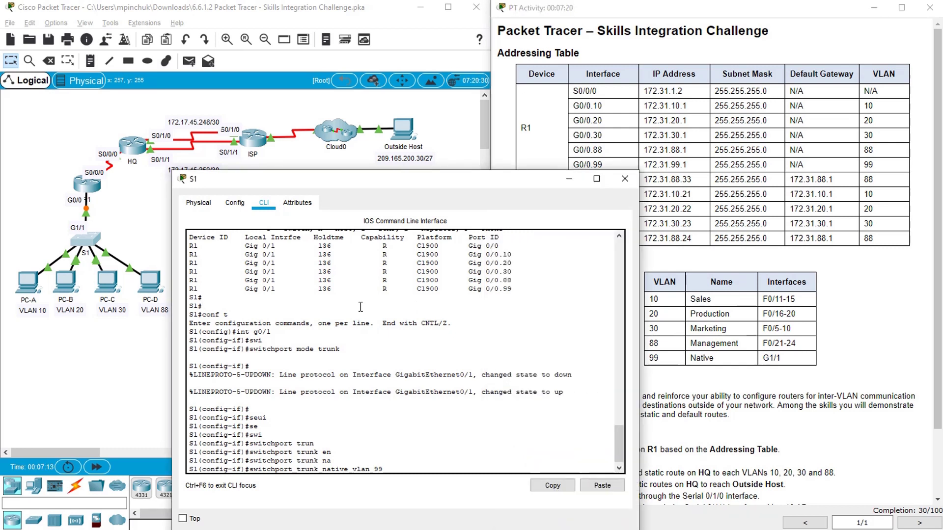
mouse_move(269, 281)
mouse_down()
mouse_move(246, 290)
mouse_move(283, 290)
mouse_up()
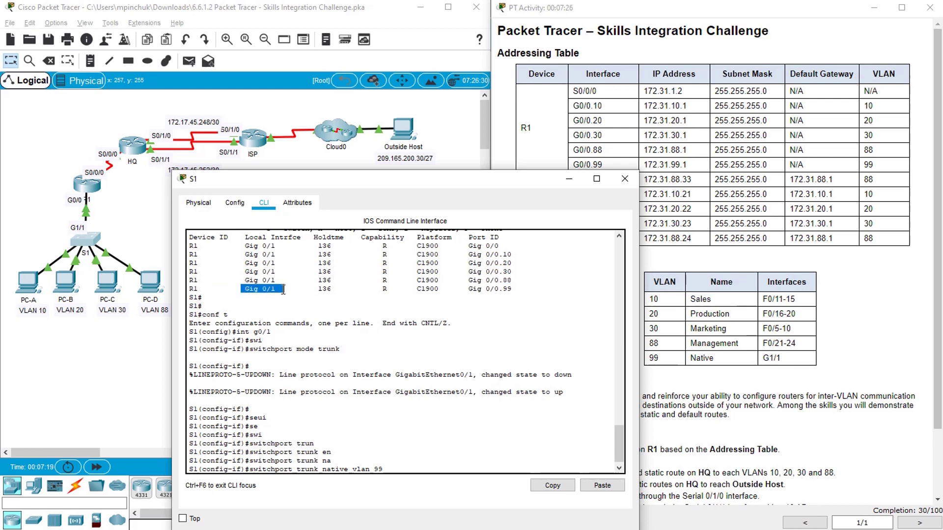
Step: Run the native VLAN 99 command on S1 and return to privileged EXEC mode
key(Return)
key(Return)
key(Return)
key(Return)
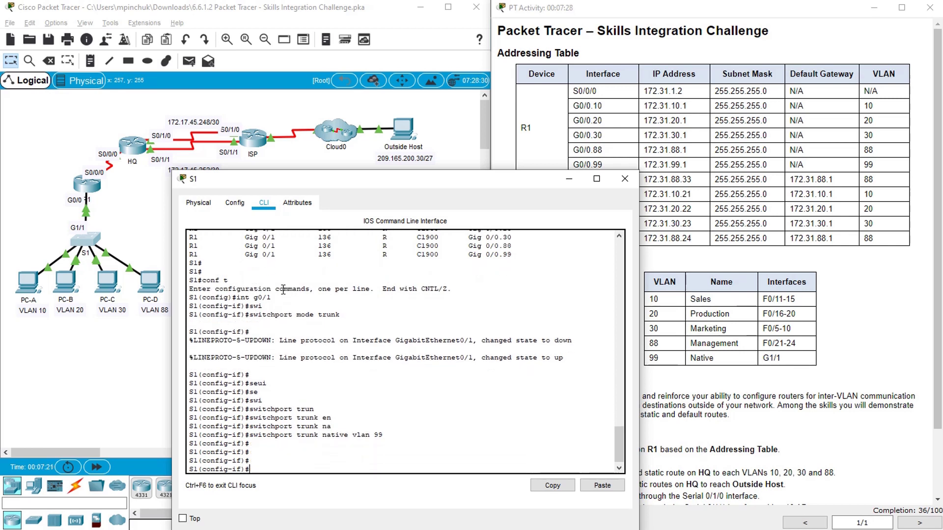
text(end)
key(Return)
key(Return)
key(Return)
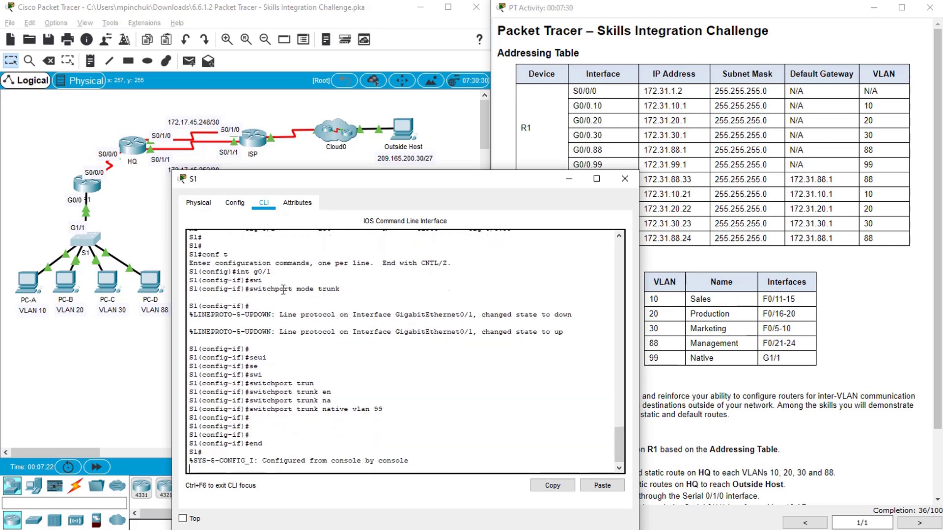
Step: Display S1's interface trunk information, examine the trunk port, its native VLAN and forwarding VLANs, and close S1's window
text(sh )
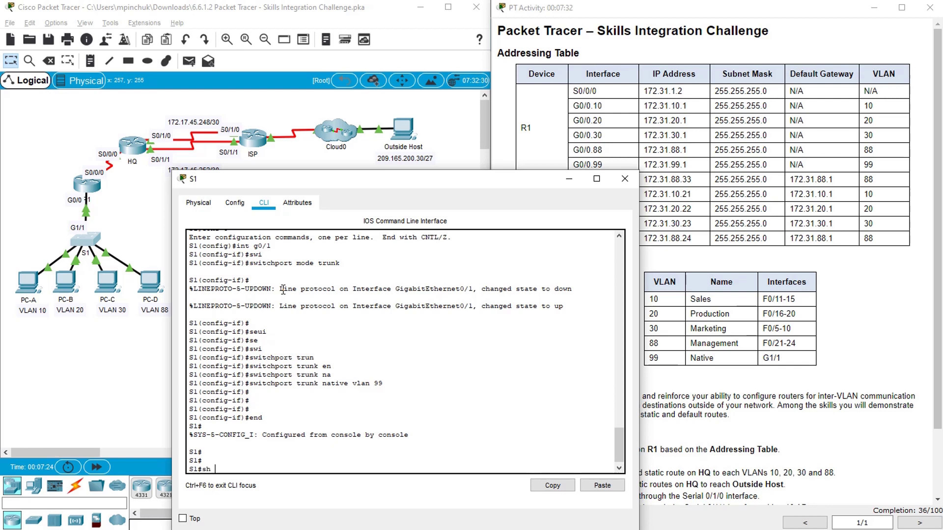
text(int trunk)
key(Return)
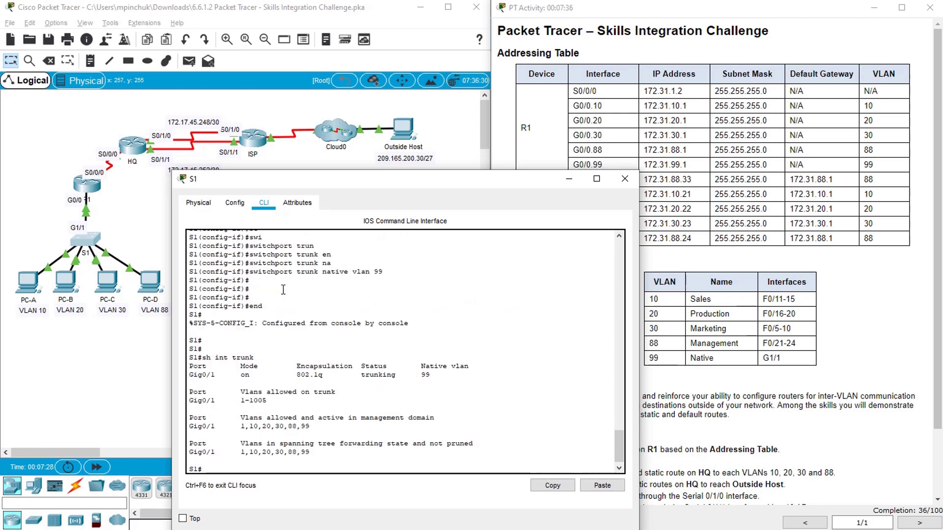
drag(475, 444, 320, 451)
click(258, 372)
drag(257, 372, 190, 375)
click(400, 333)
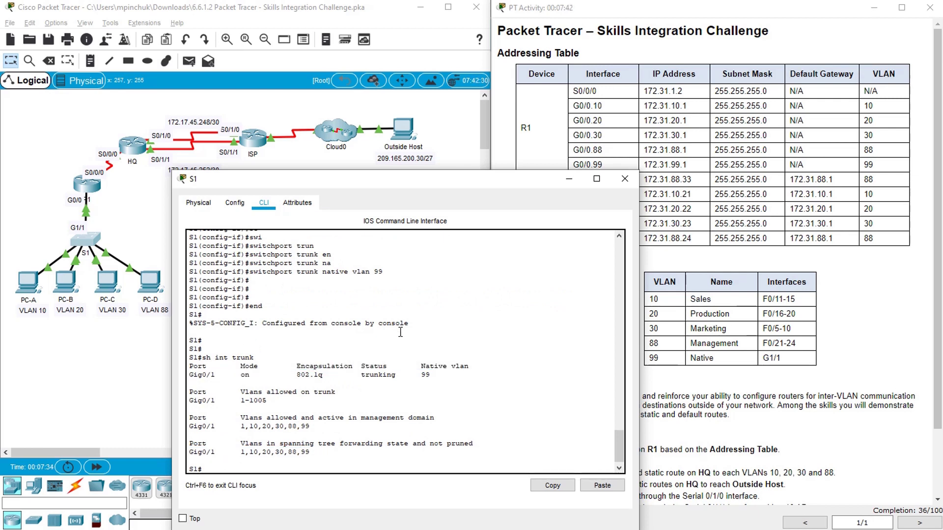
double_click(426, 375)
click(623, 179)
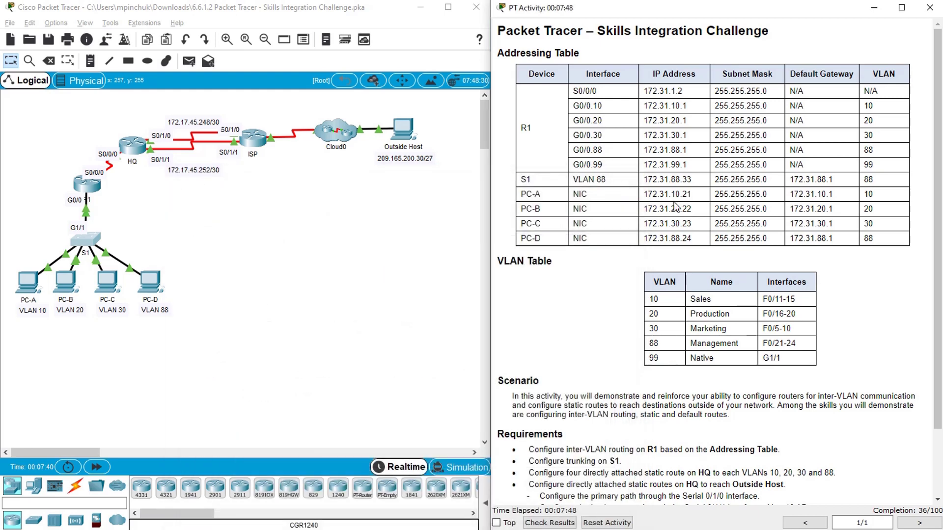
Step: Bring the static route requirements into view and start a console session on the HQ router's command line
scroll(940, 226, down, 3)
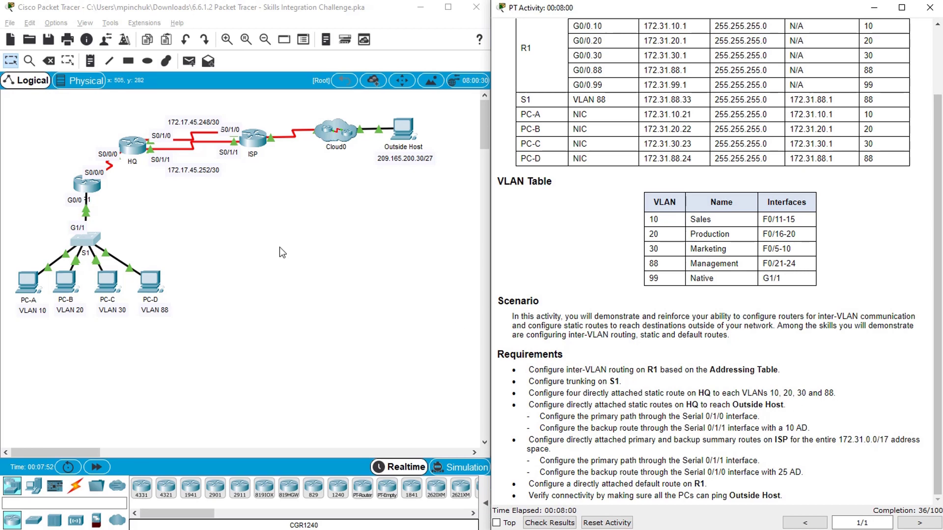
click(134, 143)
drag(377, 60, 273, 190)
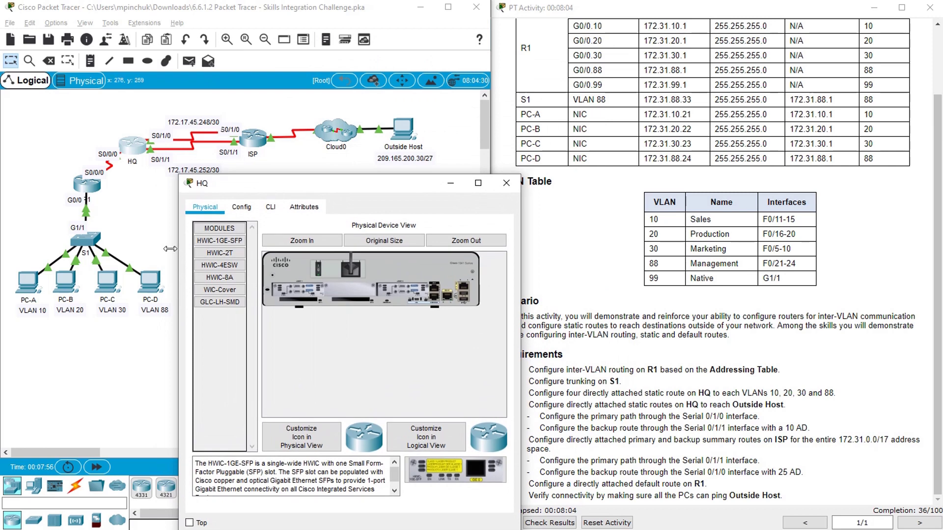
drag(179, 244, 148, 244)
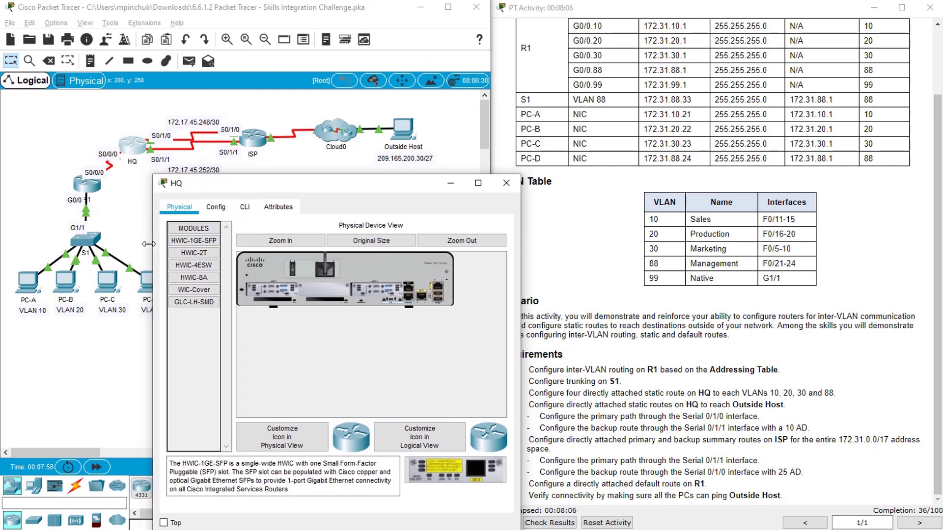
click(244, 207)
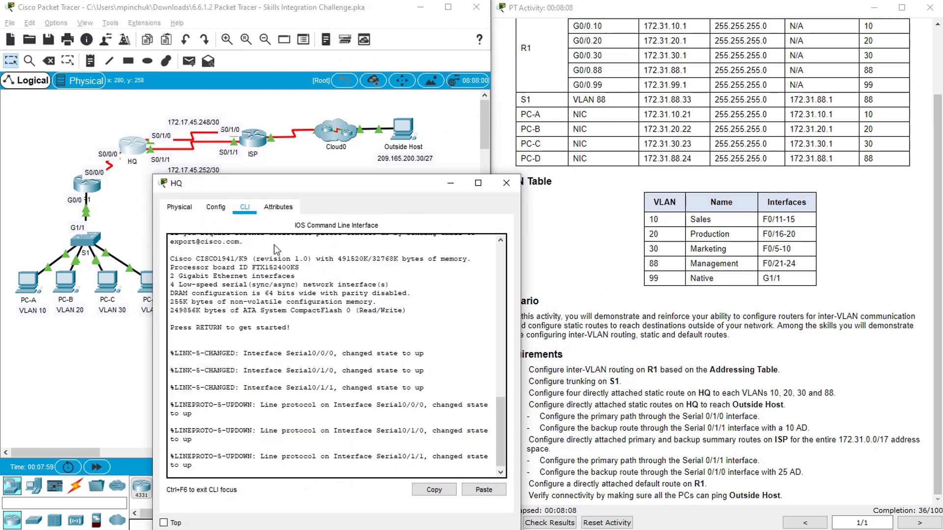
click(307, 346)
key(Return)
key(Return)
key(Return)
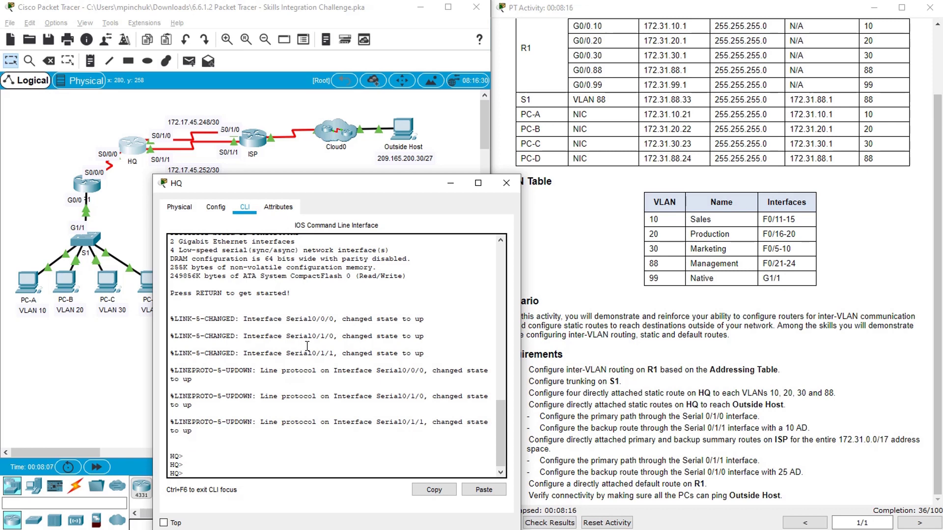
Step: Widen HQ's window and enter privileged EXEC and global configuration mode on HQ
drag(520, 283, 535, 282)
key(Return)
key(Return)
text(e)
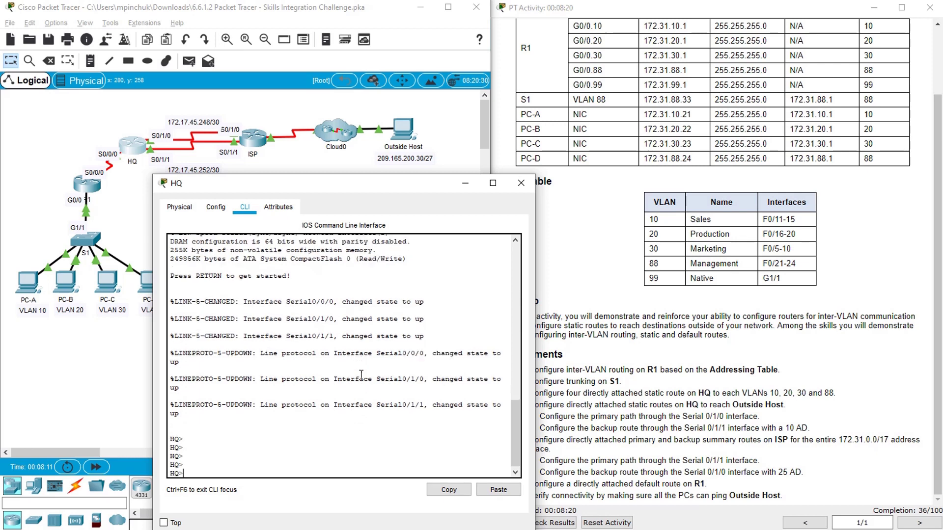
text(n)
key(Return)
text(conf t)
key(Return)
Step: Add a directly attached static route on HQ to VLAN 10's network 172.31.10.0 255.255.255.0 through s0/0/0, checking the exit options in the command help
text(p route)
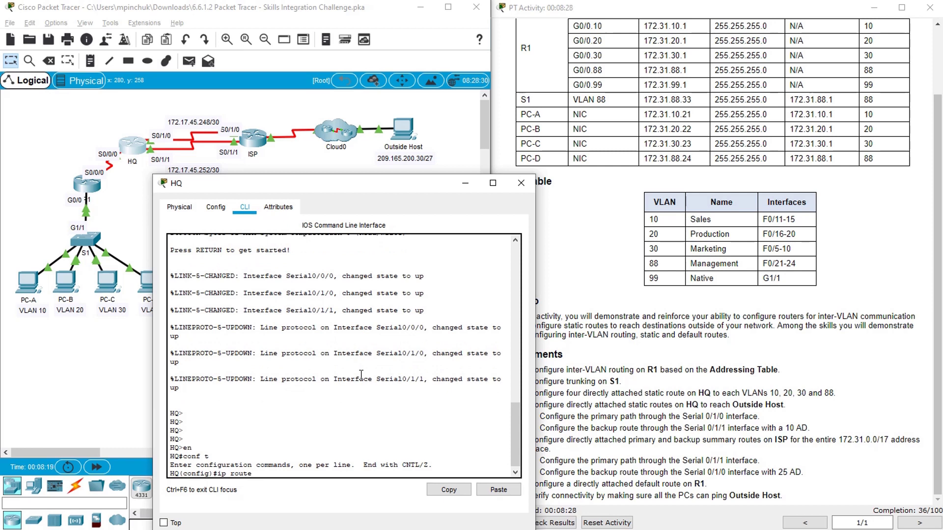
text(172.31.10.0 255.255.255.0 ?)
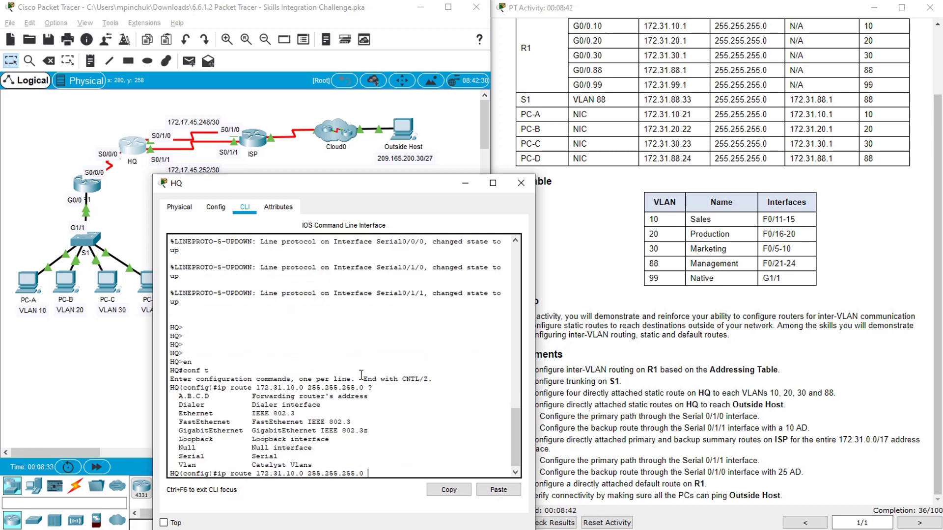
text(so/o/)
key(BackSpace)
key(BackSpace)
key(BackSpace)
text(0/0/0)
key(Return)
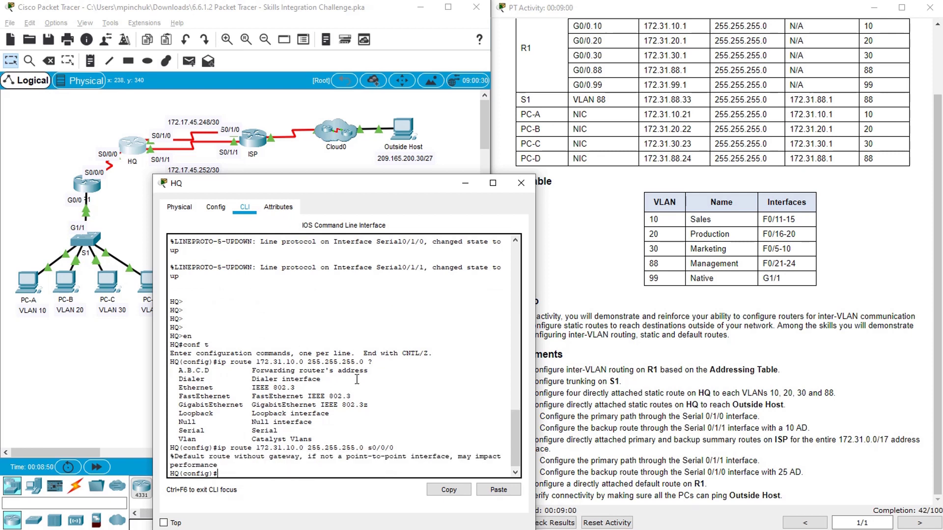
Step: Add the static route on HQ to VLAN 20's network 172.31.20.0 255.255.255.0 through s0/0/0, reusing the previous command
key(Up)
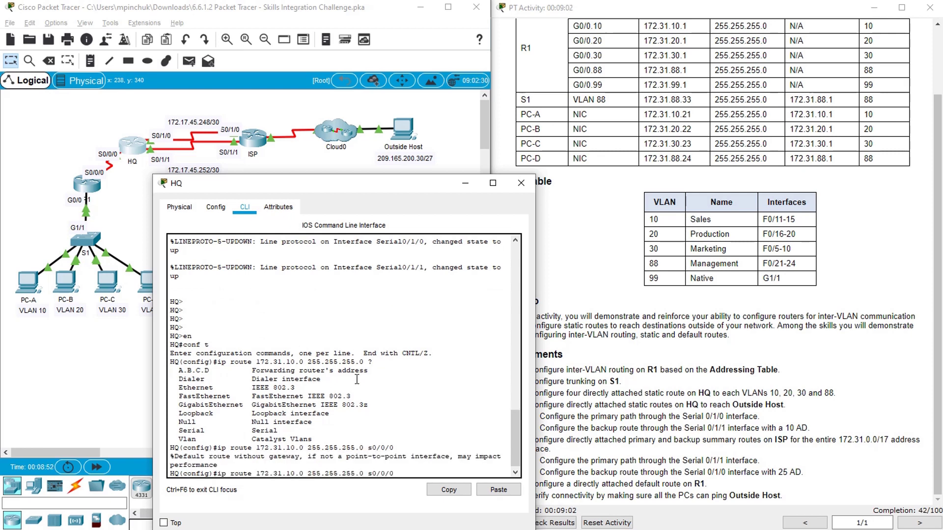
key(BackSpace)
text(2)
key(Return)
Step: Add the static route on HQ to VLAN 30's network 172.31.30.0 255.255.255.0 through s0/0/0, reusing the previous command
key(Up)
key(Left)
key(Left)
key(Left)
key(Left)
key(Left)
key(Left)
key(Left)
key(Left)
key(Left)
key(Left)
key(Left)
key(Left)
key(Left)
key(Left)
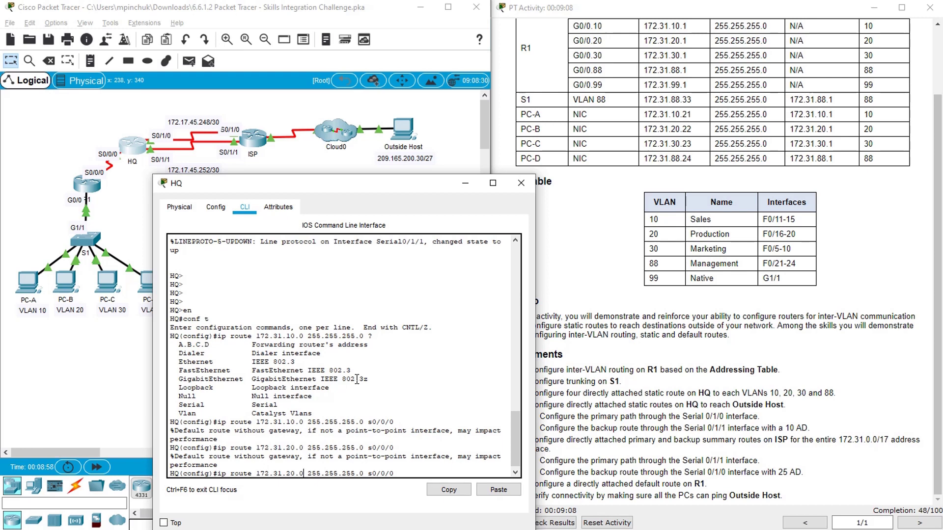
key(BackSpace)
key(BackSpace)
key(BackSpace)
text(30.)
key(Return)
Step: Add the static route on HQ to VLAN 88's network 172.31.88.0 255.255.255.0 through s0/0/0, reusing the previous command
key(Up)
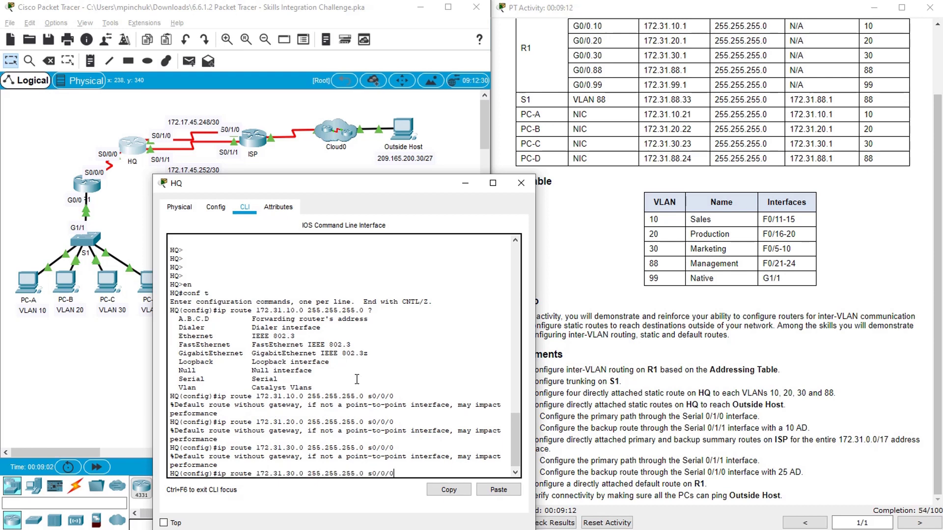
key(Left)
key(Left)
key(Left)
key(Left)
key(Left)
key(Left)
key(Left)
key(Left)
key(Left)
key(Left)
key(Left)
key(Left)
key(Left)
key(Left)
key(Left)
key(BackSpace)
key(BackSpace)
text(9)
key(BackSpace)
text(88)
key(Return)
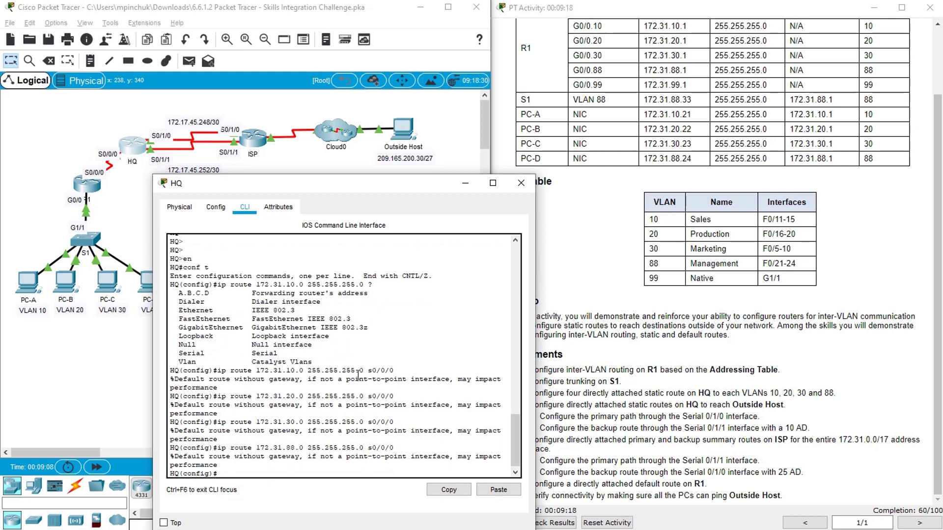
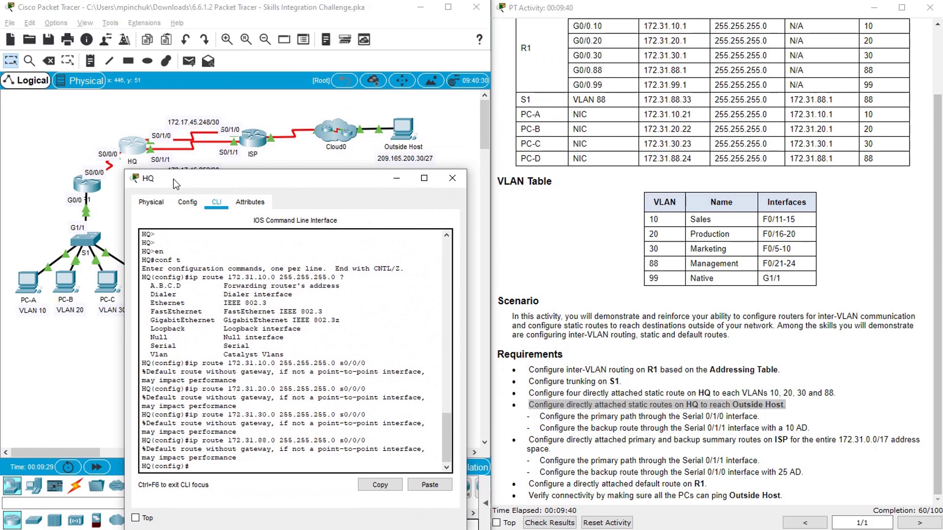
Step: Write the start of HQ's static route command to the Outside Host network 209.165.200.0, after checking the requirements for both paths
drag(173, 179, 170, 189)
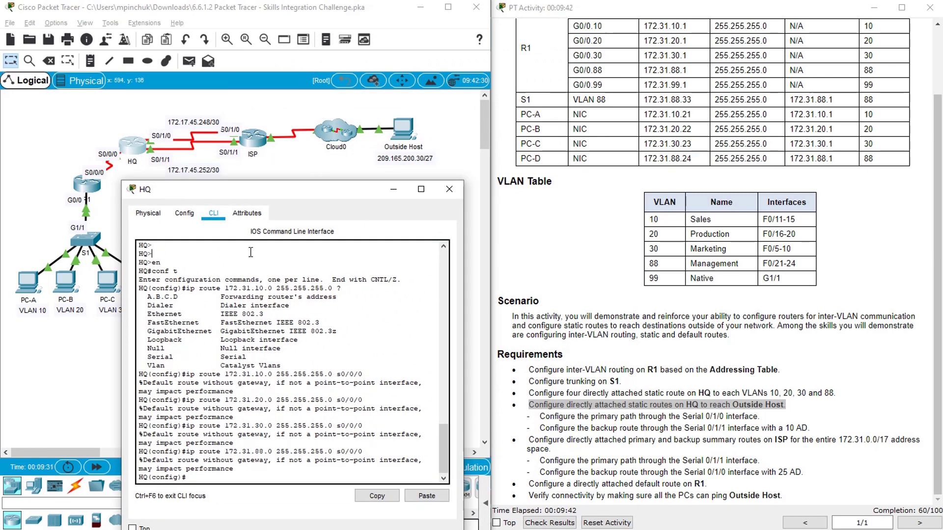
key(Return)
key(Return)
key(Return)
text(ip r)
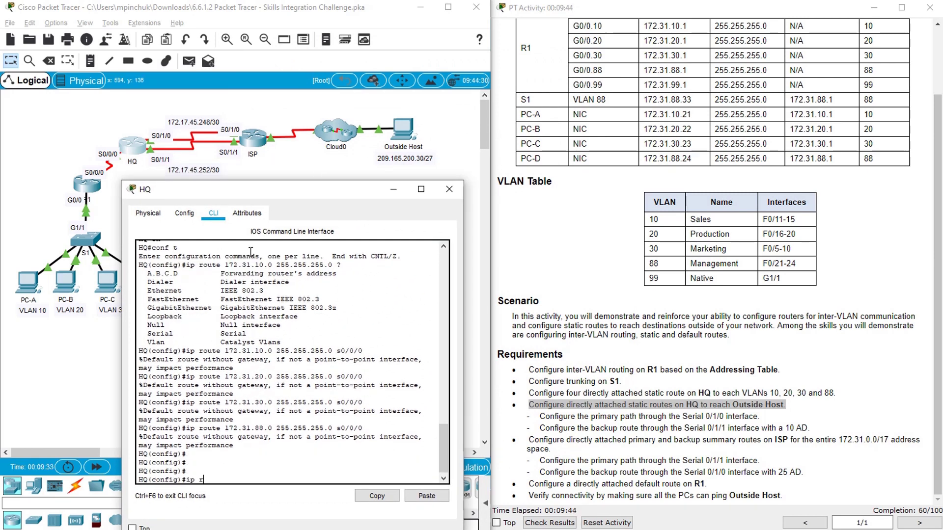
text(toue)
drag(789, 428, 797, 430)
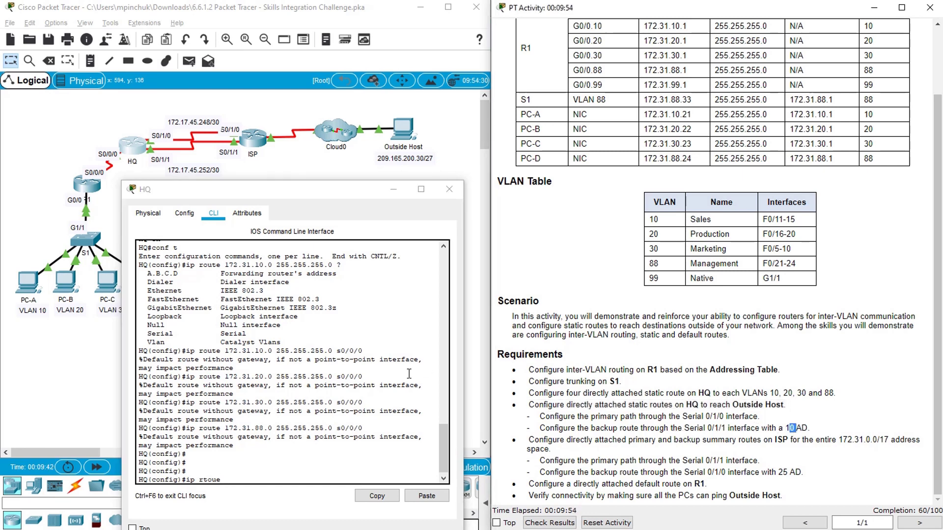
click(328, 351)
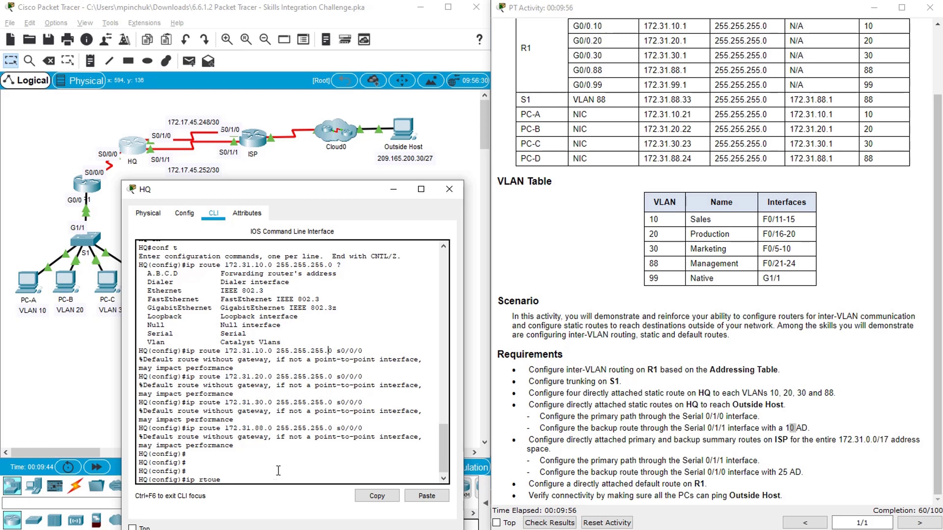
key(BackSpace)
key(BackSpace)
key(BackSpace)
key(BackSpace)
text(r)
text(oute )
text(298)
key(BackSpace)
text(09.165.200.0 244)
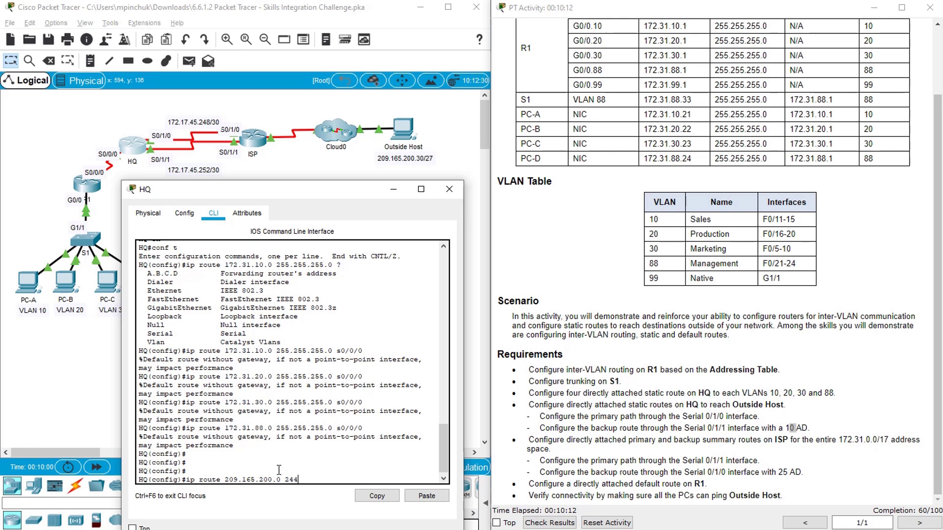
Step: Complete HQ's primary route to the Outside Host with mask 255.255.255.224 and exit interface s0/1/0, and run it
key(BackSpace)
key(BackSpace)
text(55.2555.)
key(BackSpace)
key(BackSpace)
text(.2)
text(55.255.2)
text(s0/1/0)
key(Return)
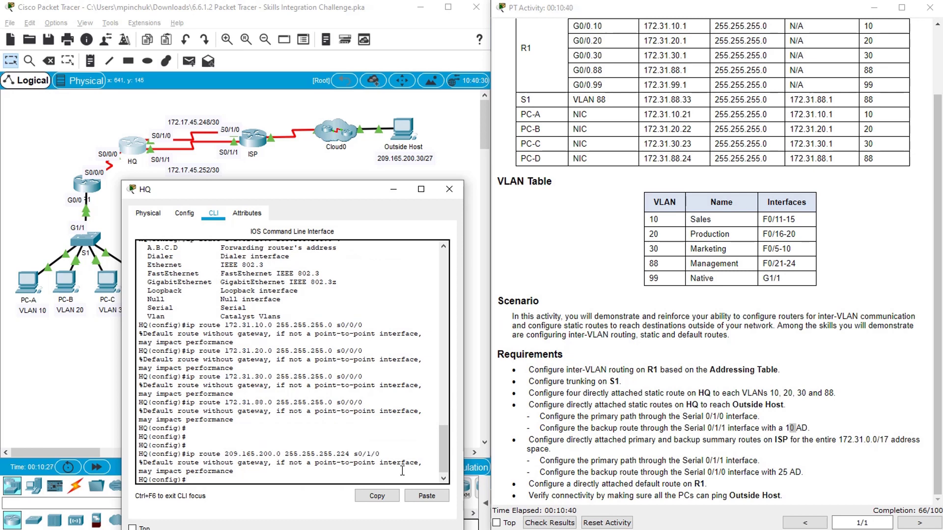
Step: Add HQ's backup route to 209.165.200.0 255.255.255.224 through s0/1/1 with an administrative distance of 10
key(Return)
key(Return)
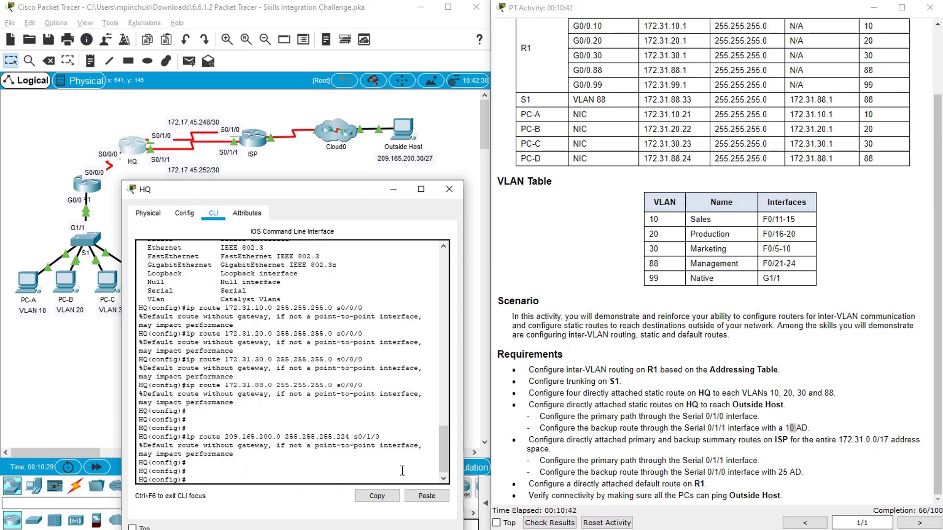
key(Up)
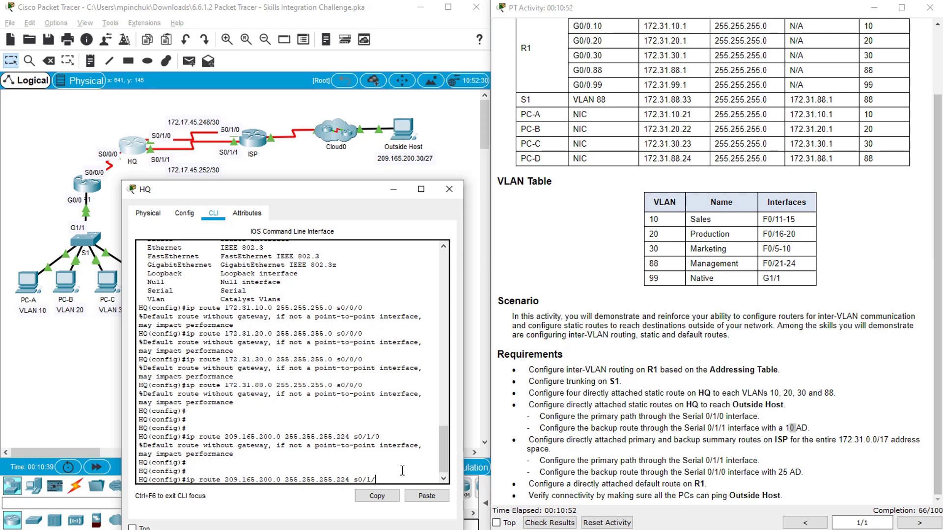
text(1)
text( ?)
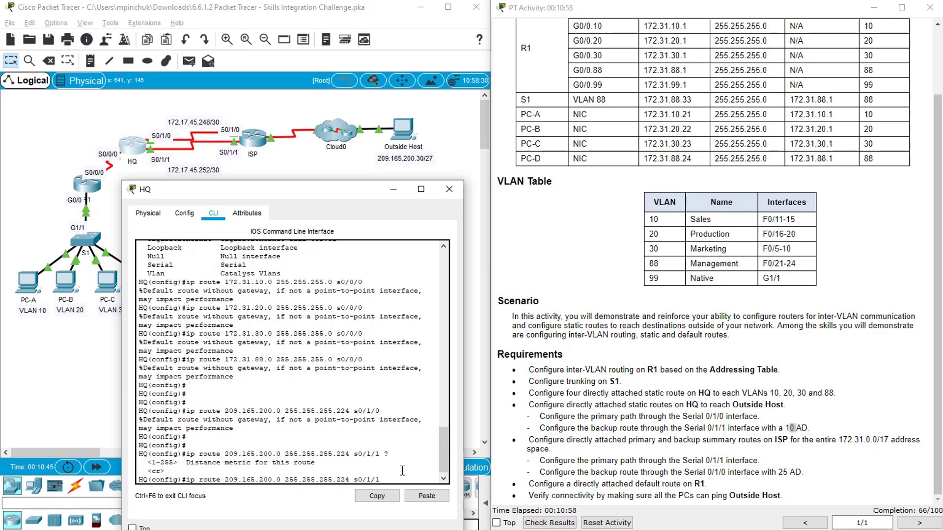
text( 10)
key(Return)
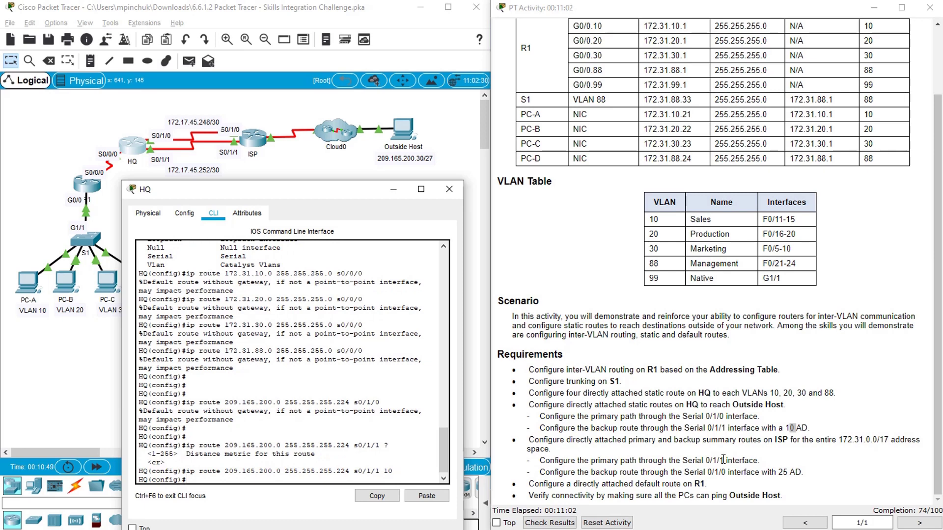
Step: Mark the 172.31.0.0/17 address space in the ISP summary route requirement and close HQ's window
click(938, 353)
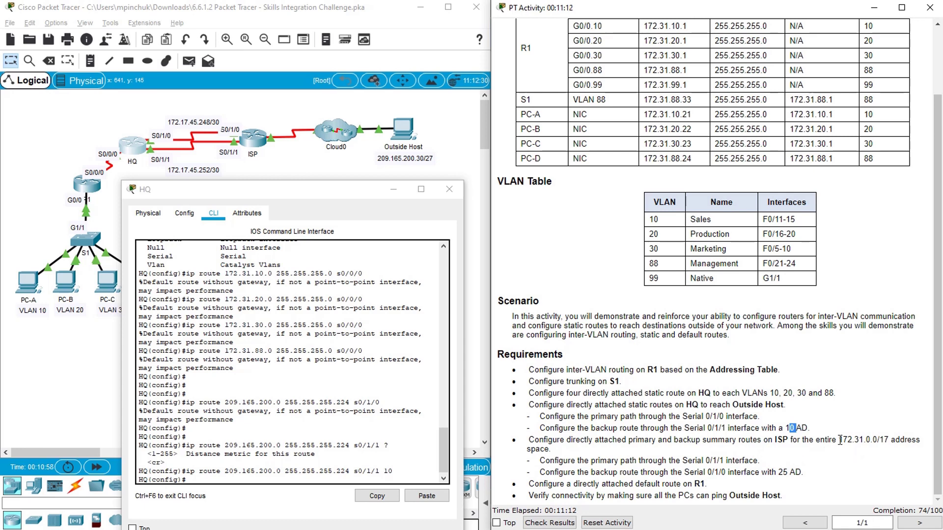
drag(840, 440, 889, 440)
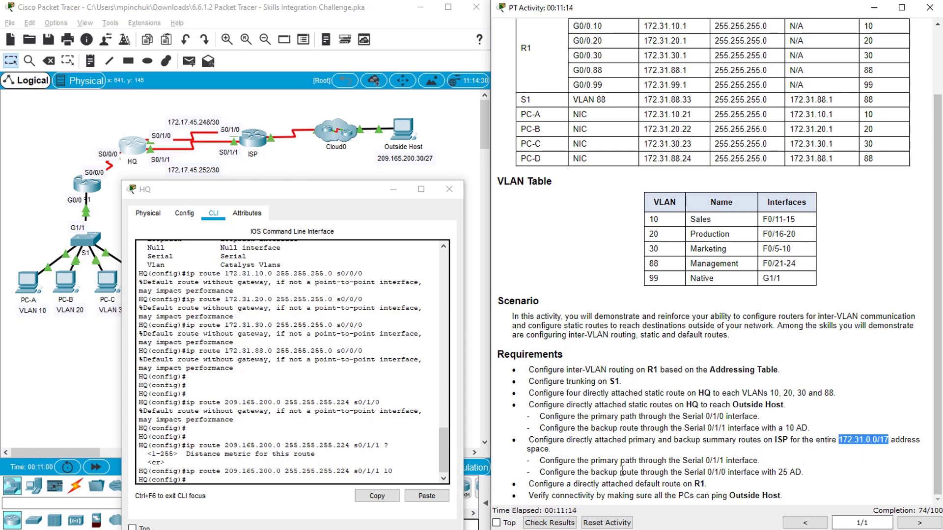
click(457, 194)
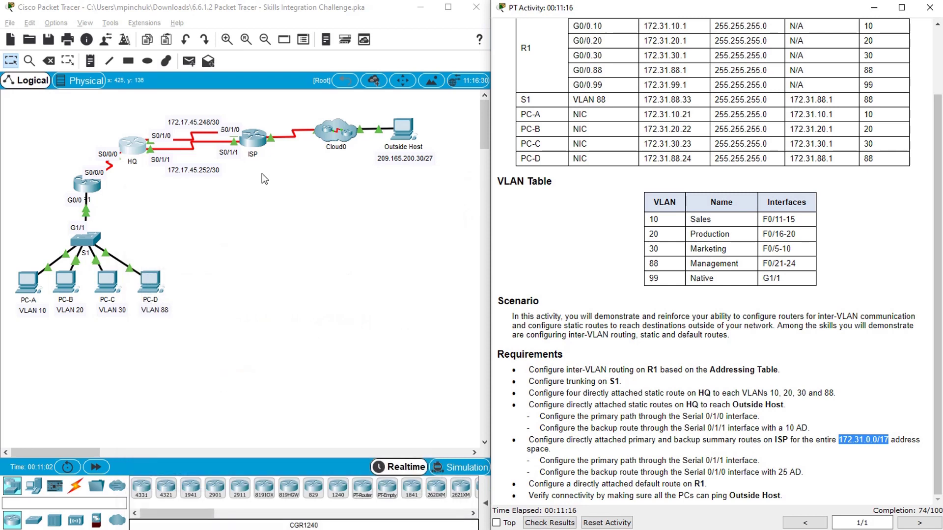
Step: Open the ISP router's command line in a widened window below the topology and start a console session
click(250, 136)
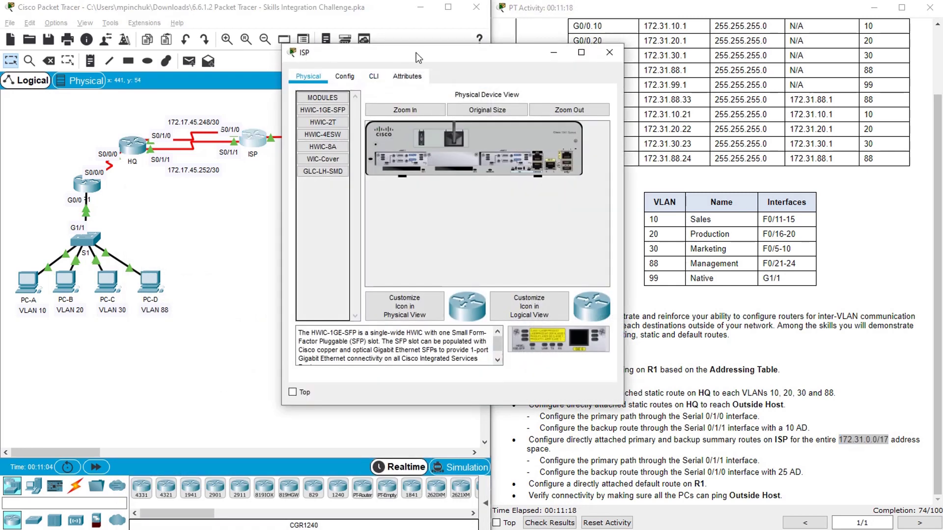
drag(416, 58, 293, 179)
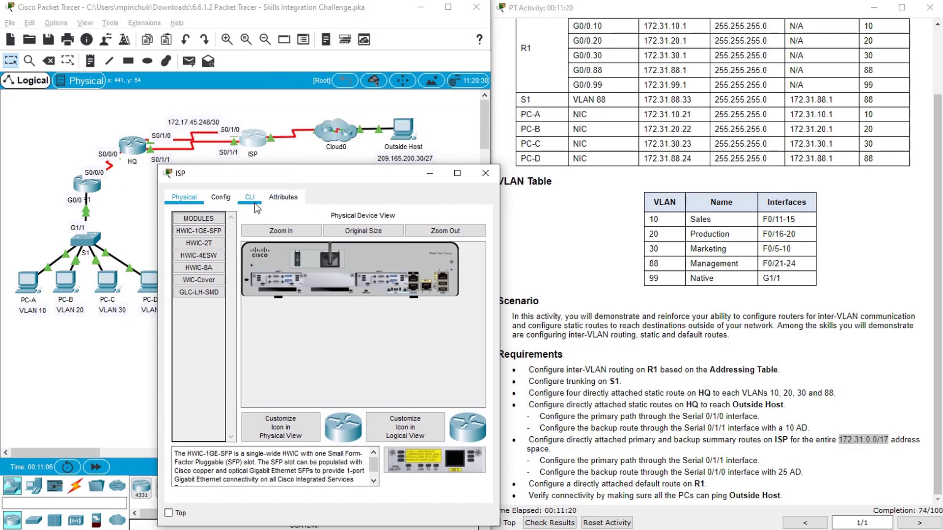
click(250, 199)
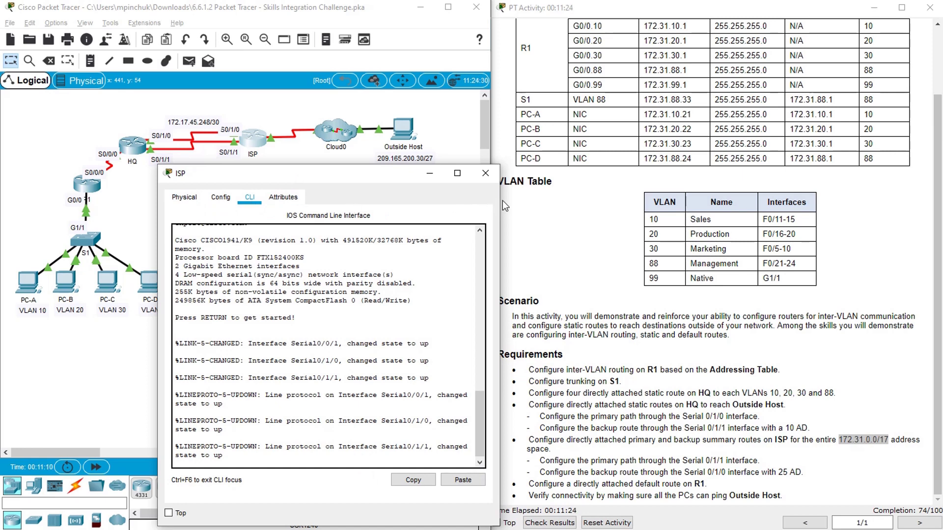
drag(501, 202, 543, 214)
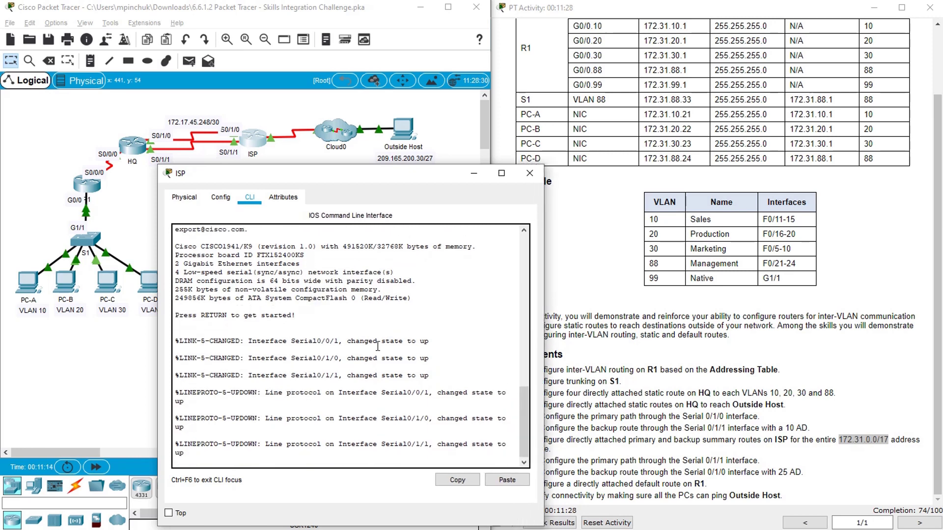
key(Return)
key(Return)
key(Return)
key(Return)
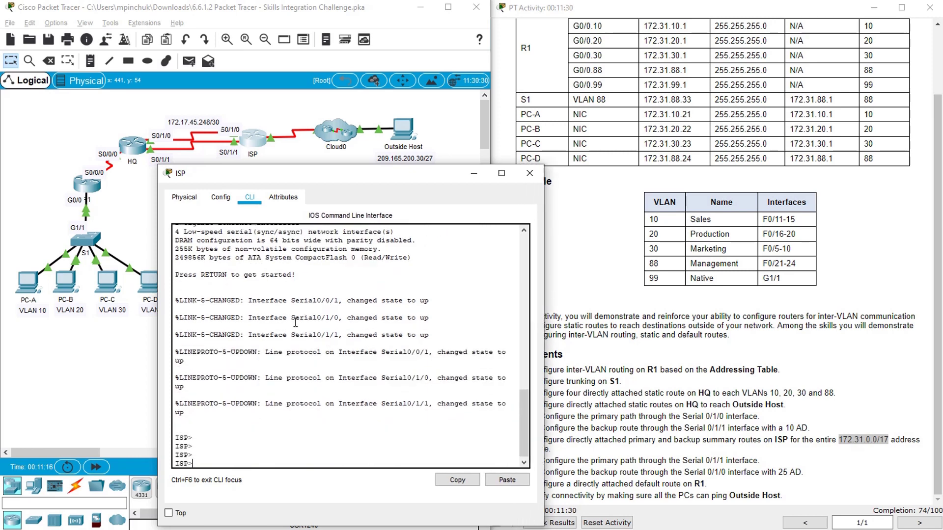
Step: Enter privileged EXEC and global configuration mode on ISP, keeping the requirements text readable beside its window
drag(315, 181, 291, 177)
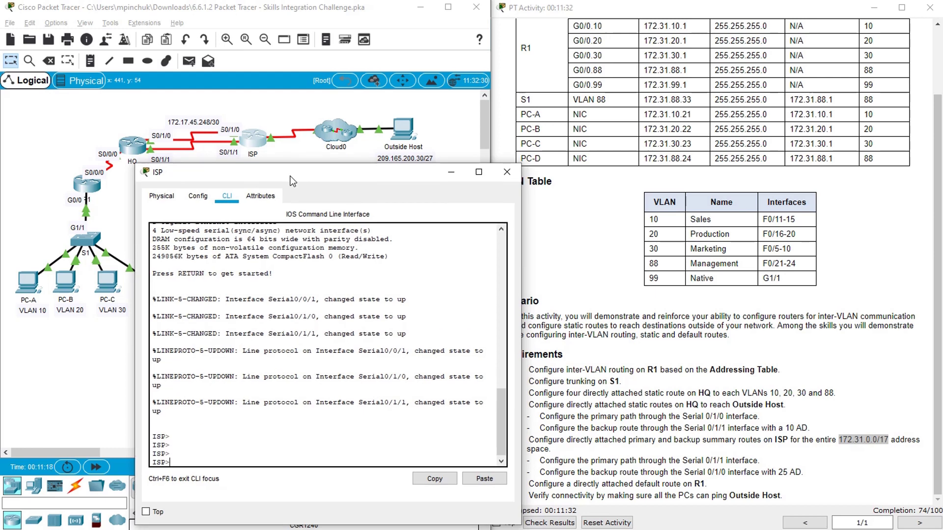
text(en)
key(Return)
text(ccnf t)
key(Return)
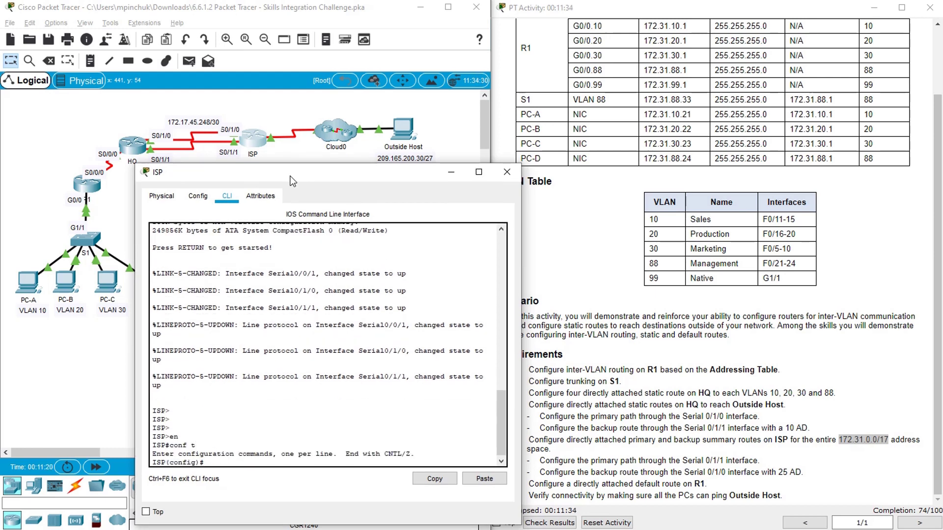
Step: Add ISP's primary summary route to 172.31.0.0 255.255.128.0 through s0/1/1
text(ip route)
click(337, 424)
text(172.31.0.0 255)
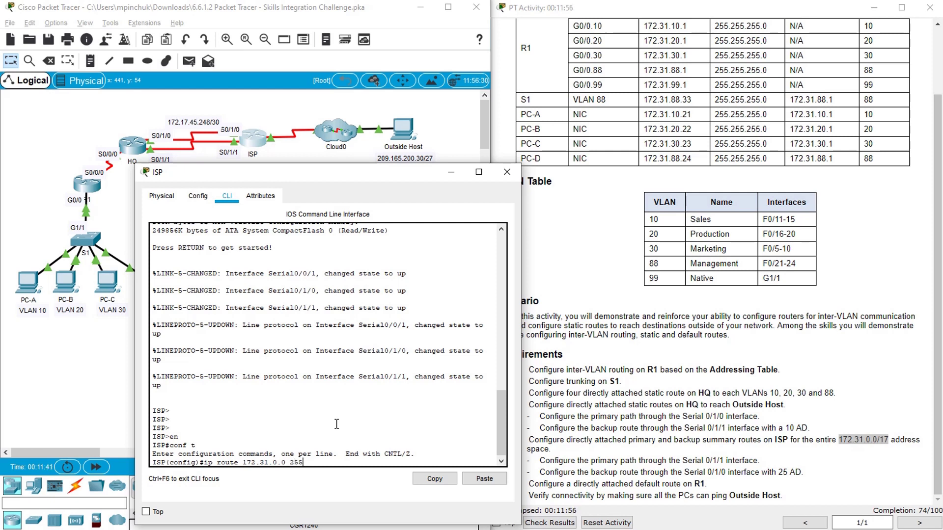
text(.255.128.0)
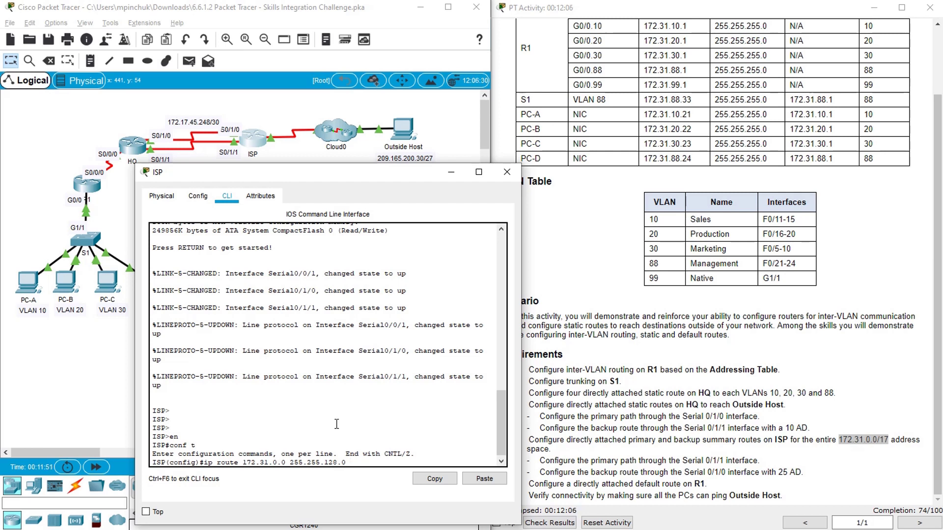
text(s0/1/1)
key(Return)
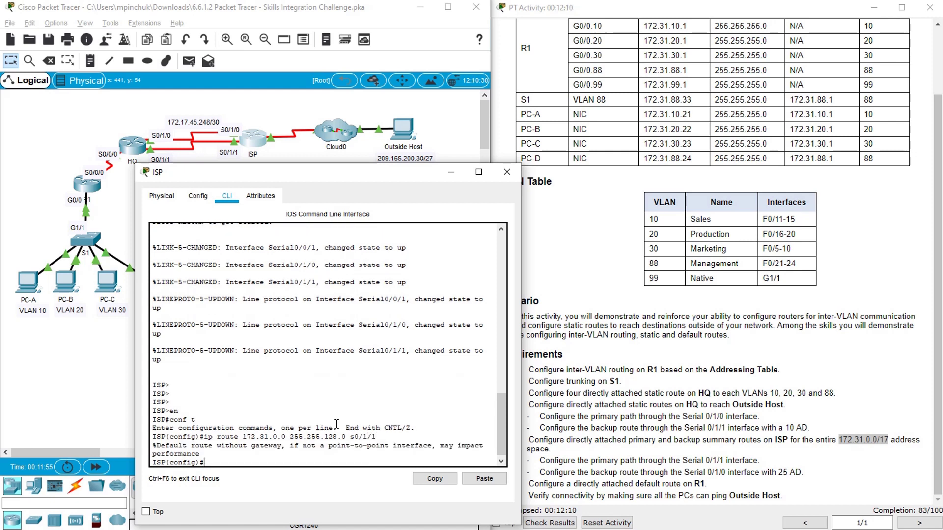
Step: Add ISP's backup summary route to 172.31.0.0 255.255.128.0 through s0/1/0 with an administrative distance of 25 and close ISP's window
key(Up)
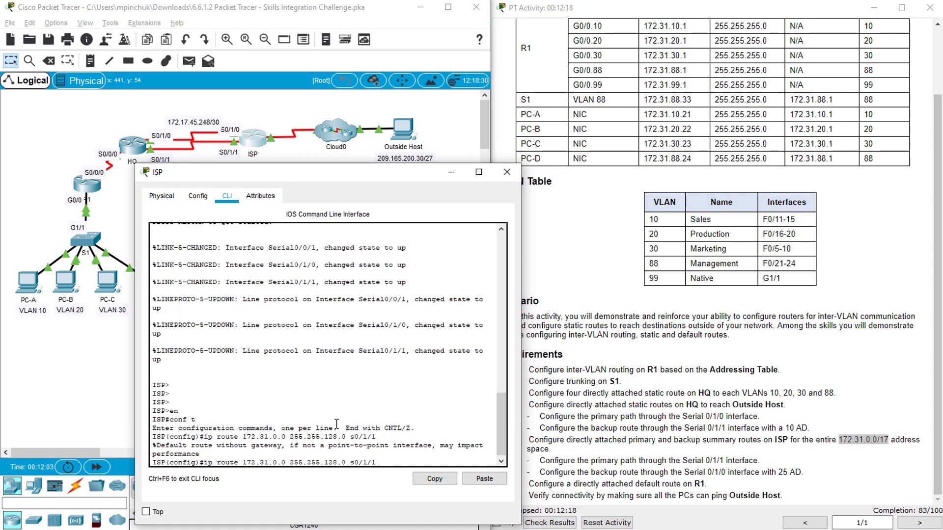
key(BackSpace)
text(0 25)
key(Return)
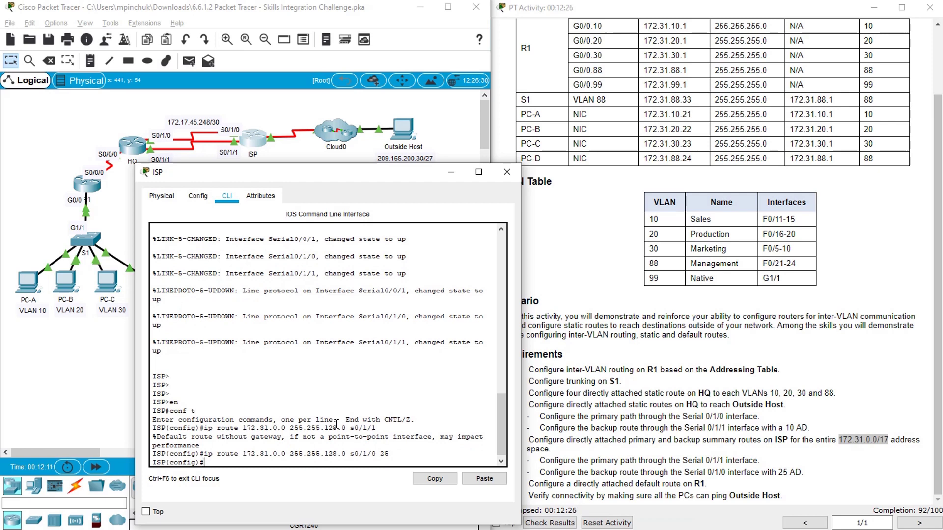
click(505, 176)
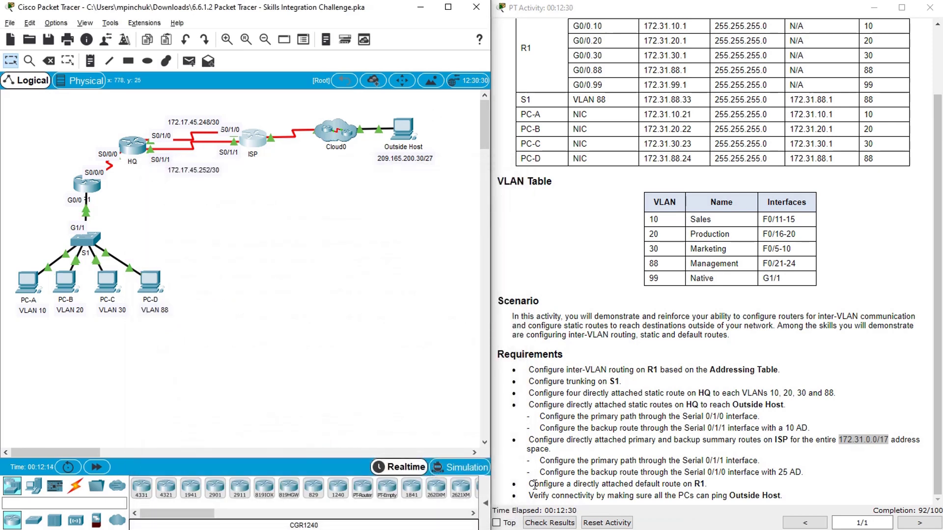
Step: Review the default route requirement and open R1's command line in a widened window below the topology
drag(546, 484, 707, 486)
click(686, 453)
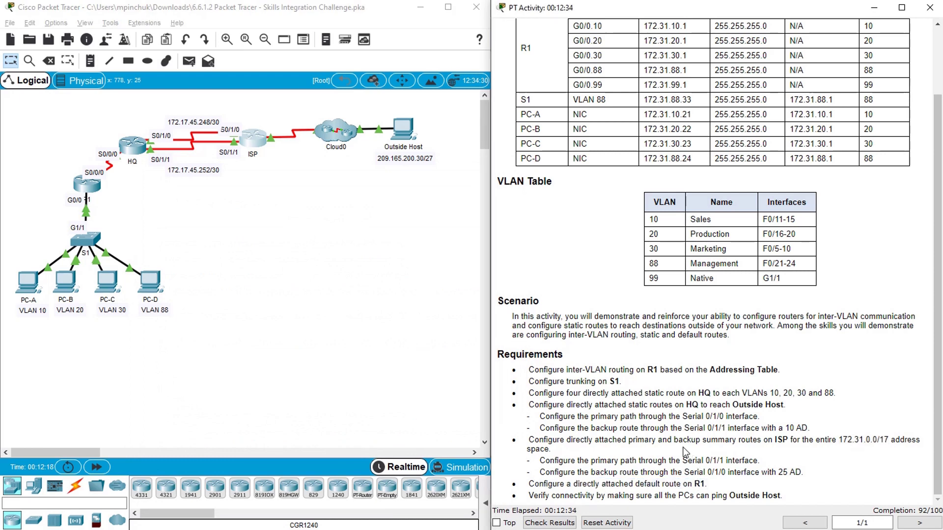
click(87, 186)
drag(363, 57, 220, 159)
drag(483, 207, 499, 208)
key(Return)
key(Return)
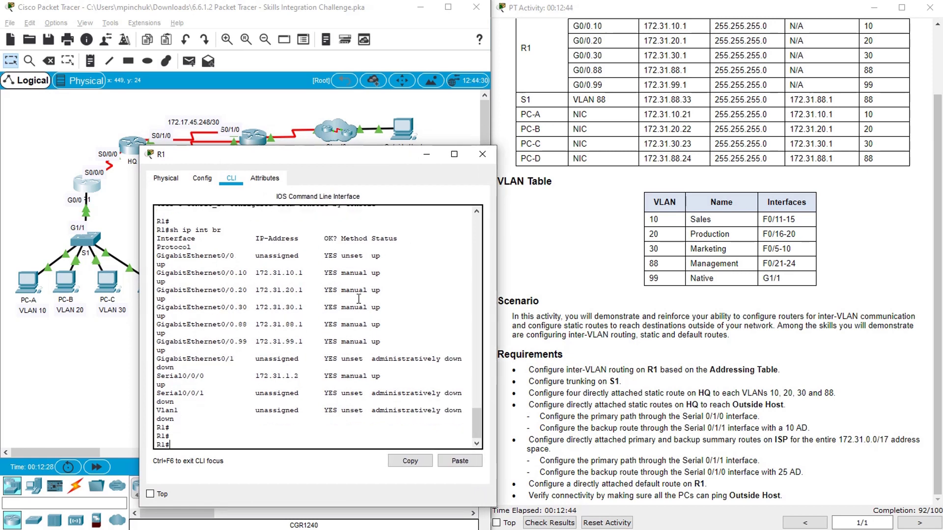
Step: Enter global configuration mode on R1 from its privileged EXEC prompt
text(ip route)
key(Return)
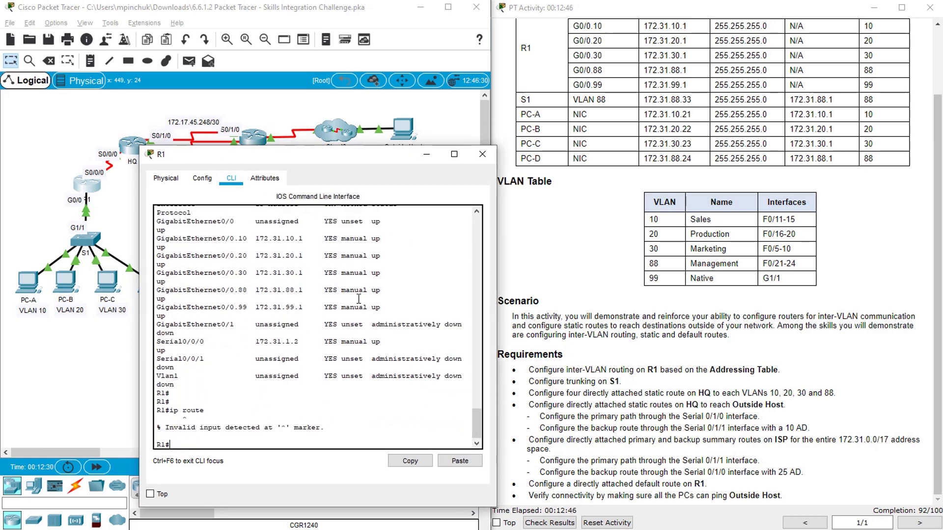
text(conf t)
key(Return)
Step: Add R1's directly attached default route 0.0.0.0 0.0.0.0 through s0/0/0 and close R1's window
text(ip roue)
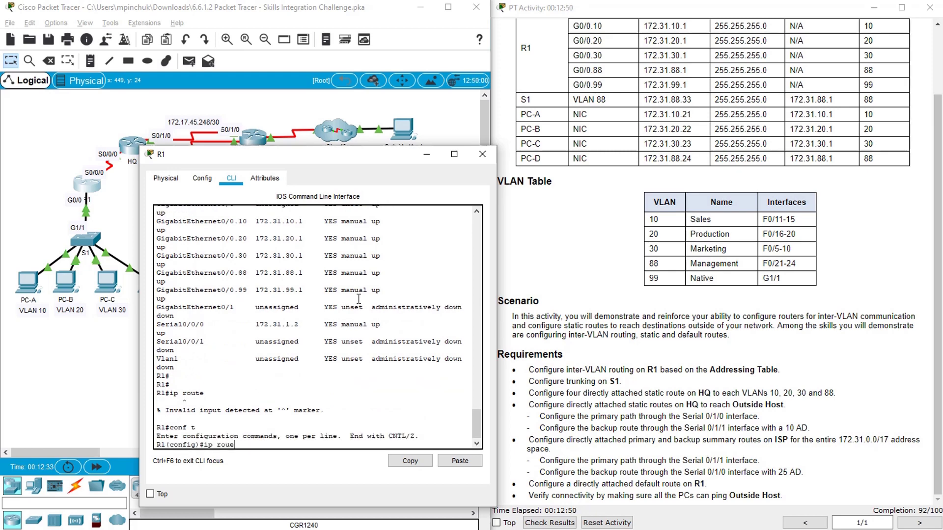
key(Tab)
key(BackSpace)
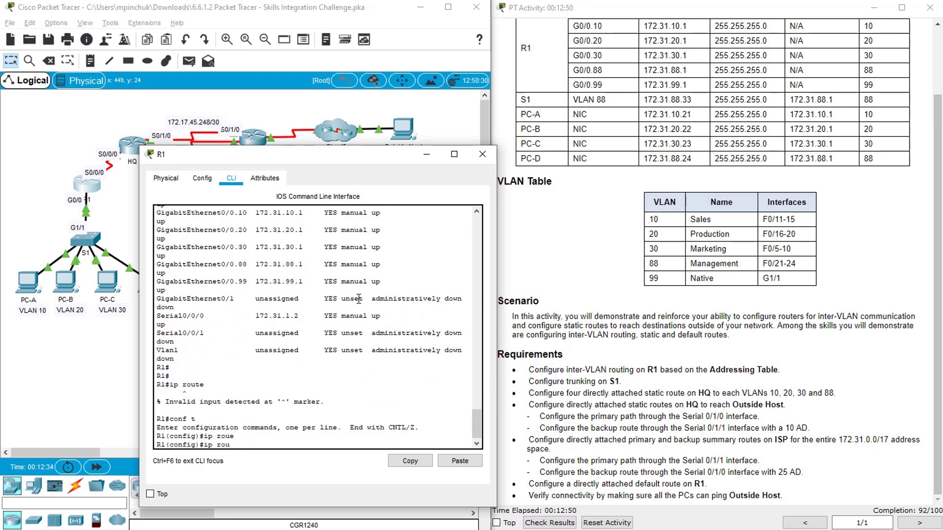
key(Tab)
text(t)
key(Tab)
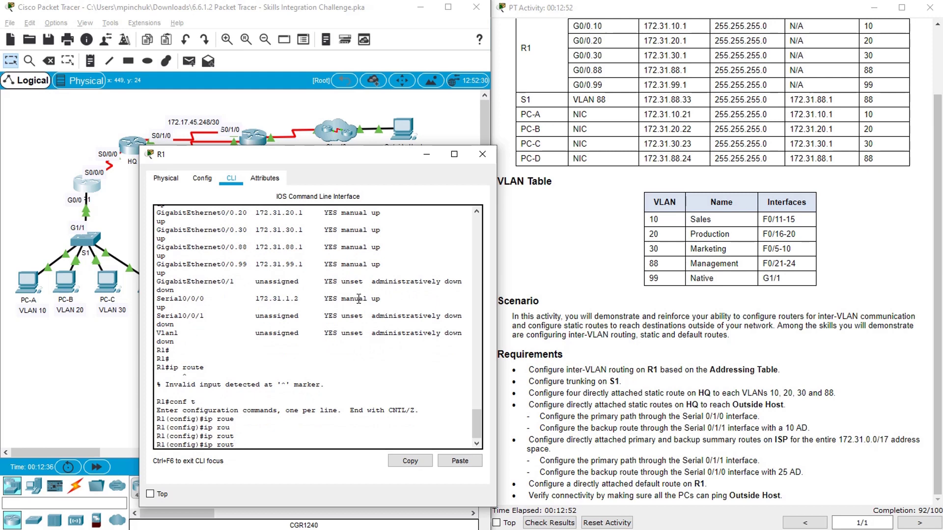
text(e)
key(Tab)
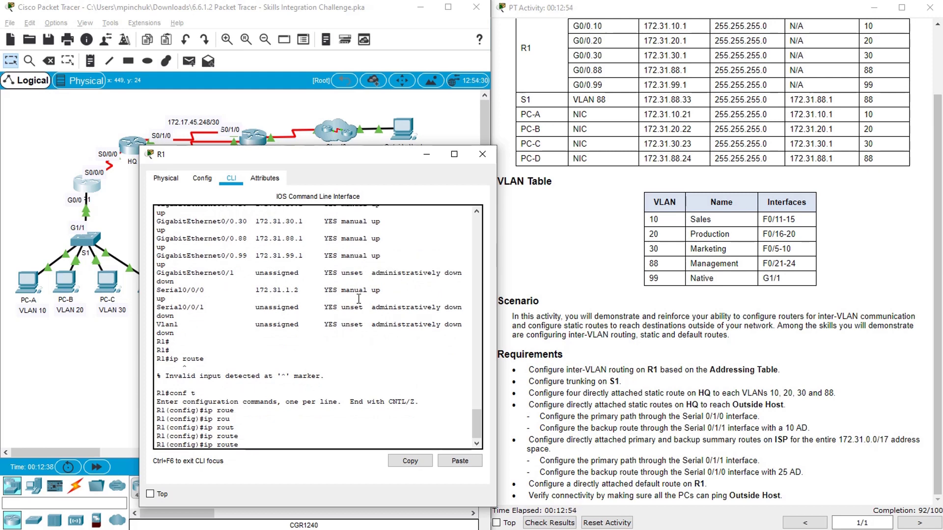
text(0.0.0.0 0.0.0.0)
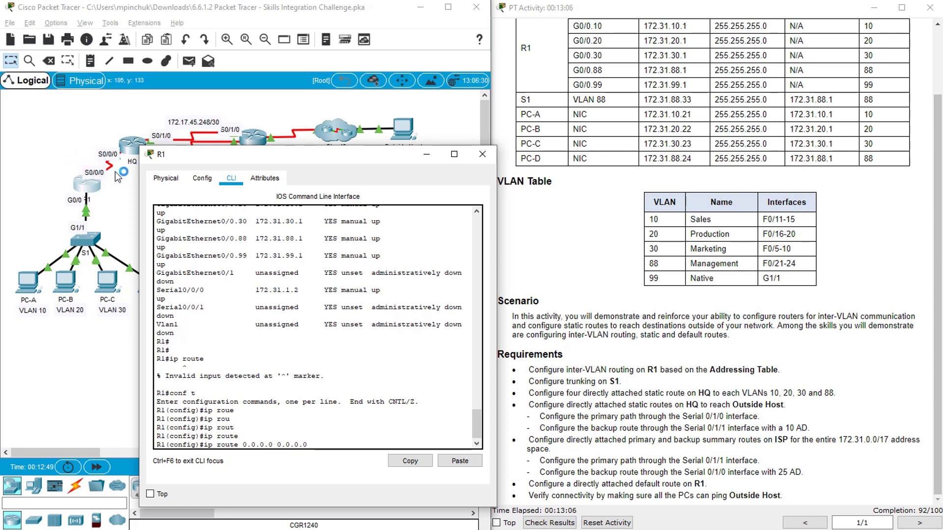
text(s0/0/0)
key(Return)
key(Return)
key(Return)
key(Return)
key(Return)
key(Return)
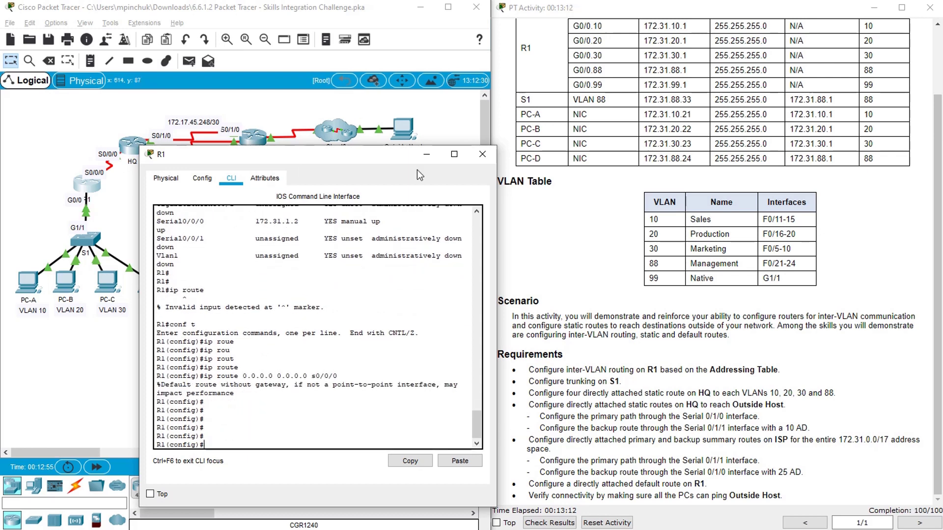
click(480, 155)
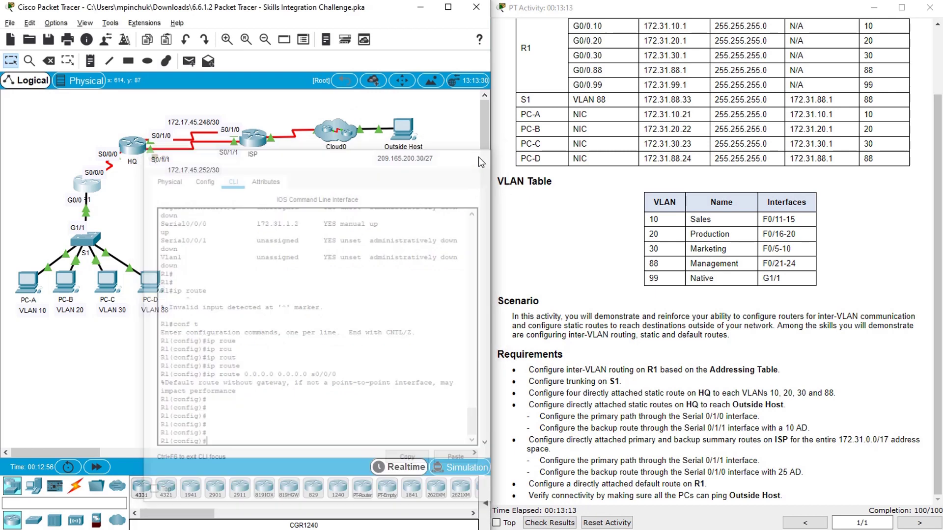
Step: Open switch S1's command line below the topology and display its full VLAN listing
click(86, 239)
drag(531, 48, 390, 173)
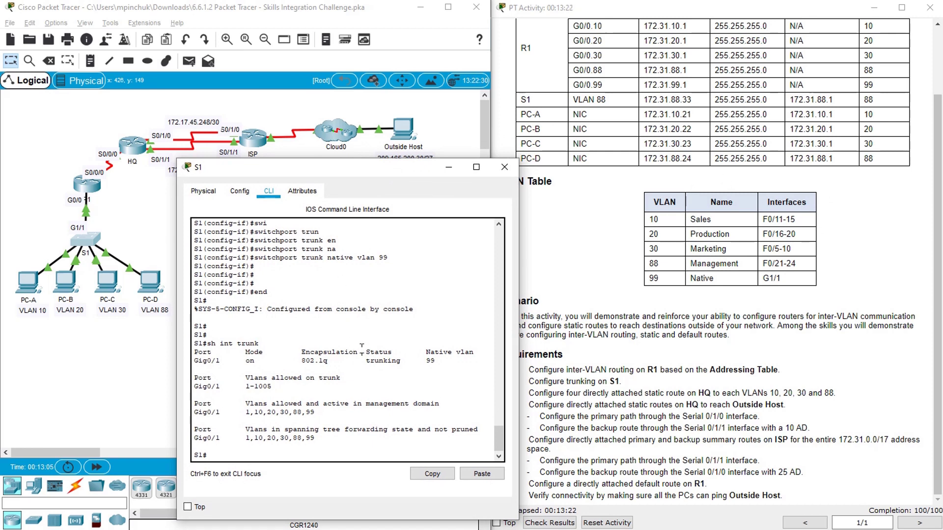
key(Return)
key(Return)
key(Return)
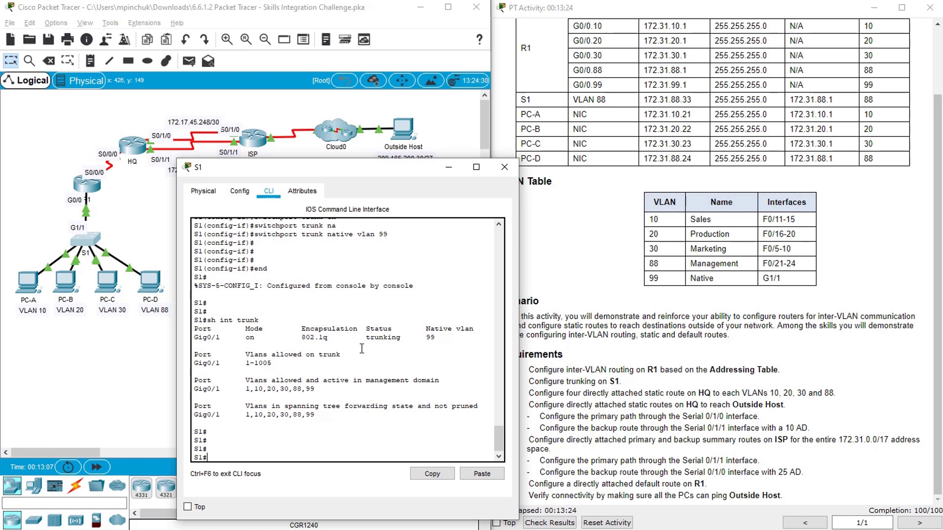
text(sh vlan)
key(Return)
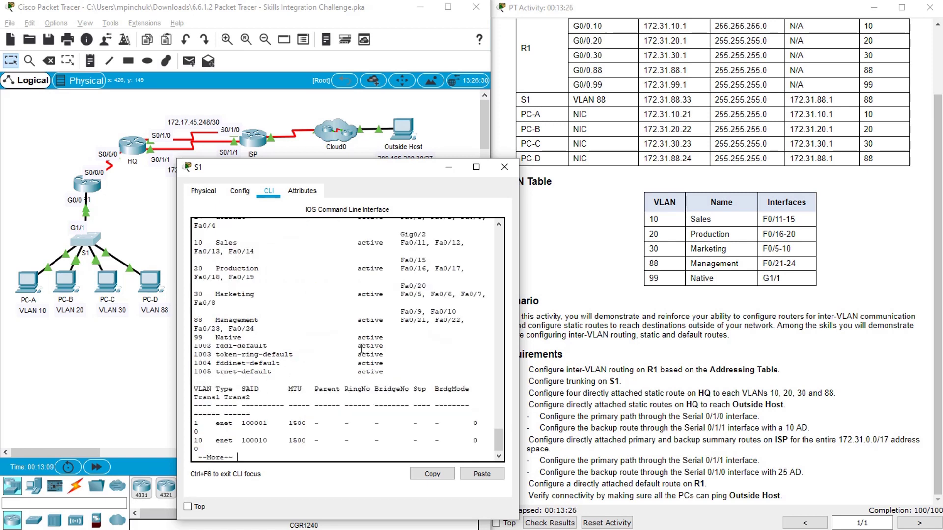
key(space)
key(Return)
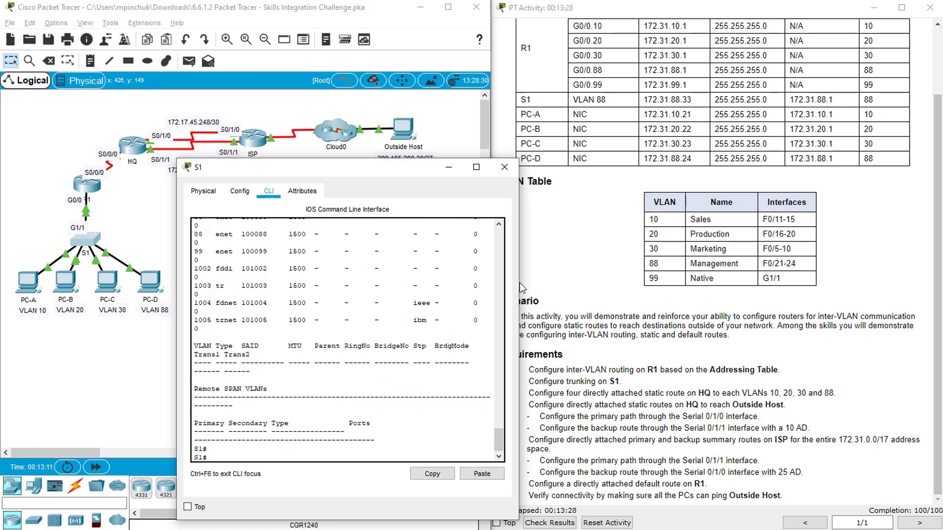
Step: Check S1's VLAN port assignments in a widened window, marking the Management ports, and close S1's window
drag(519, 283, 583, 263)
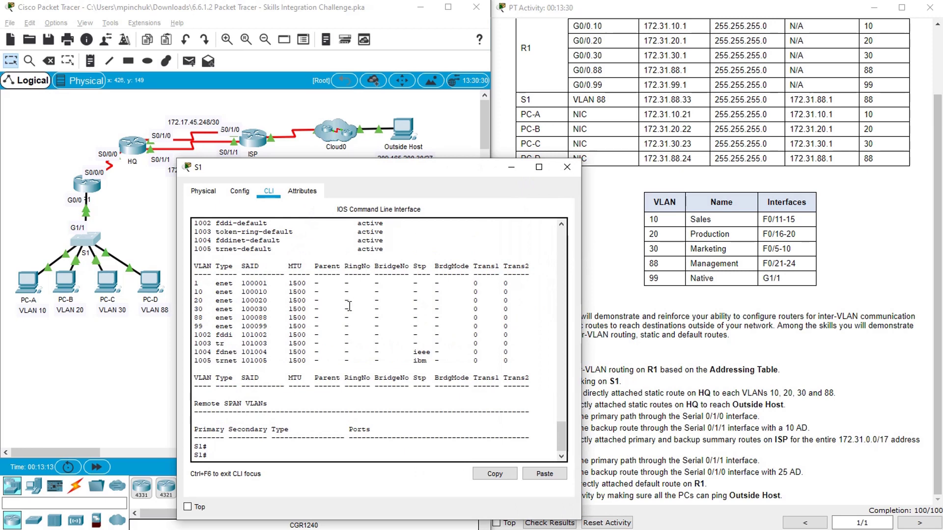
drag(564, 441, 564, 417)
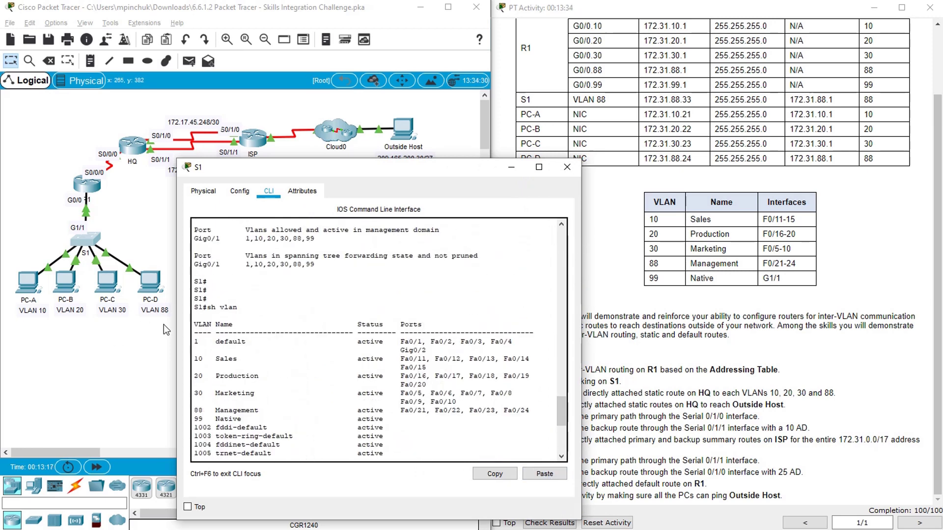
drag(177, 326, 141, 324)
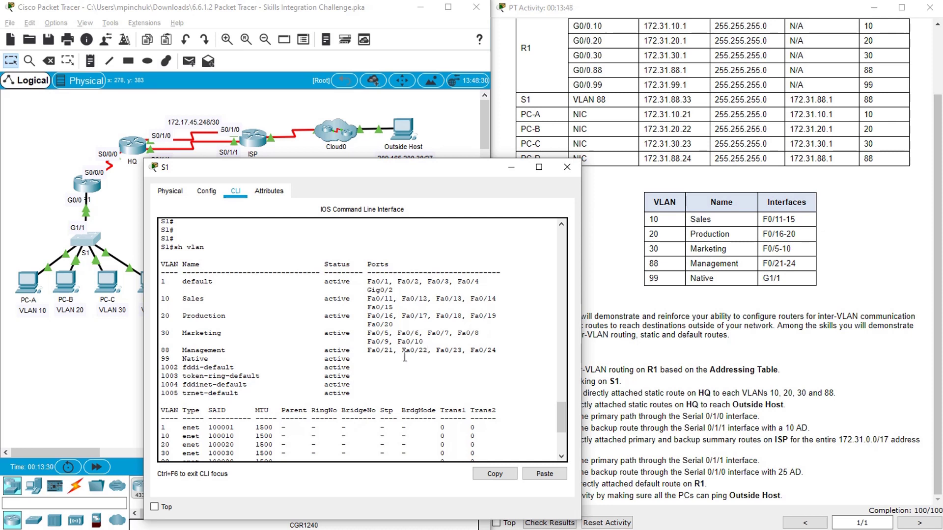
drag(386, 352, 497, 351)
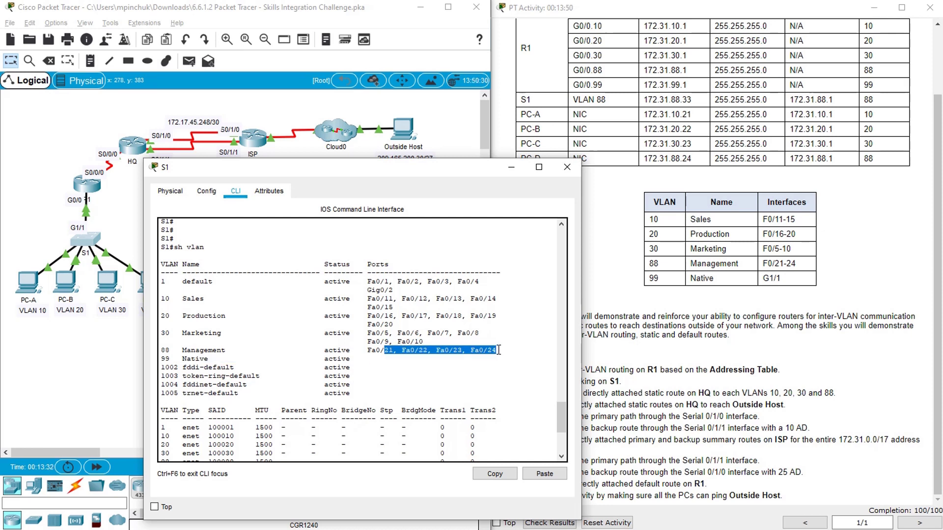
click(568, 167)
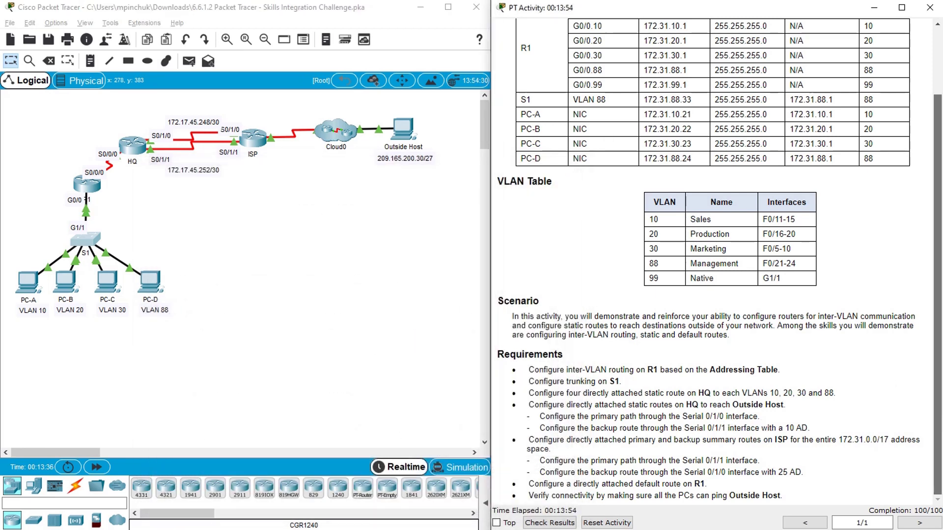
Step: Mark the connectivity verification requirement and open PC-A's Command Prompt in a widened window below the topology
click(936, 406)
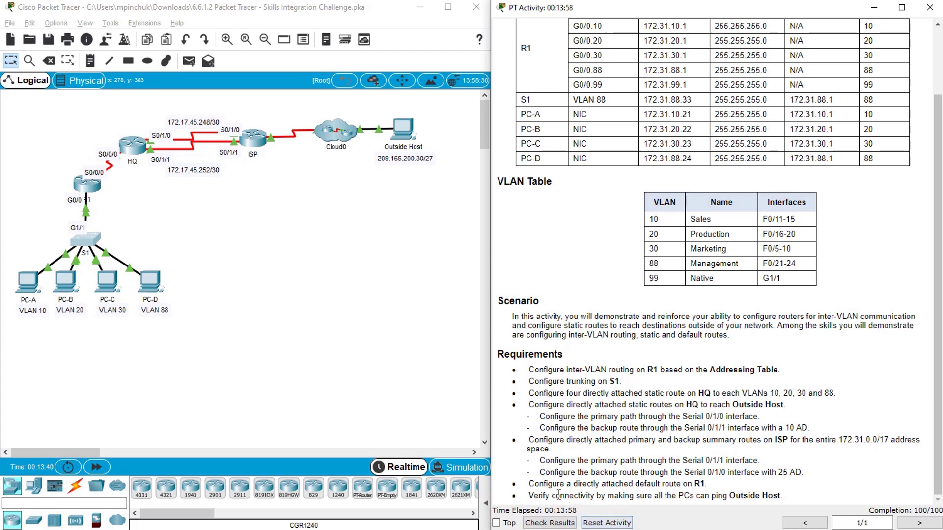
drag(546, 497, 785, 495)
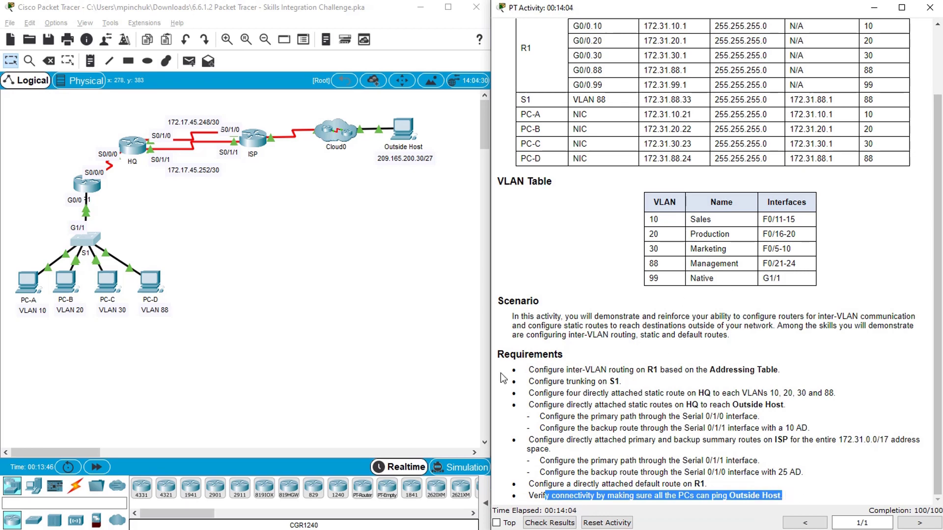
click(27, 287)
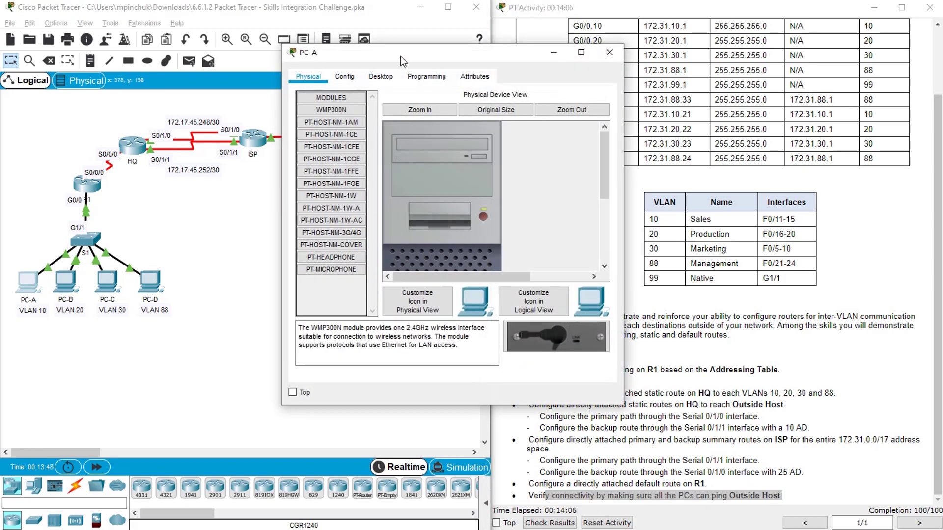
drag(402, 60, 288, 176)
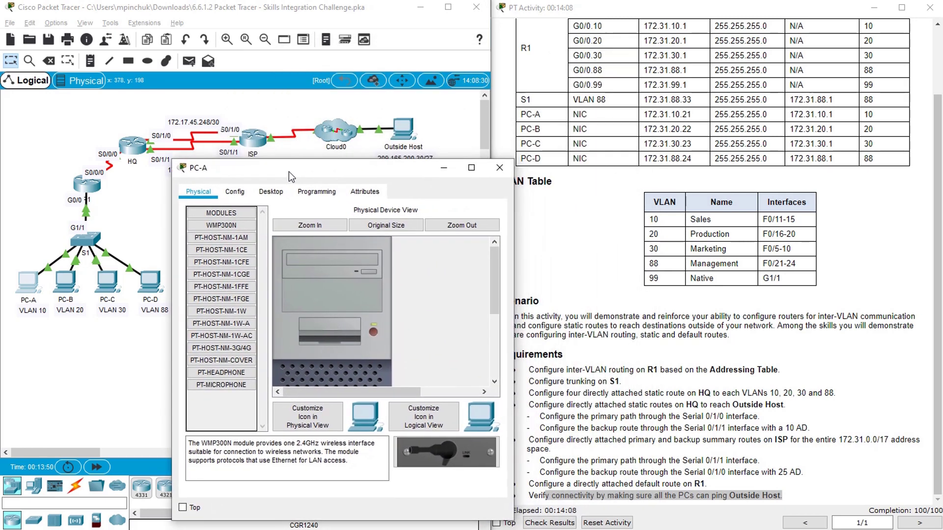
click(269, 194)
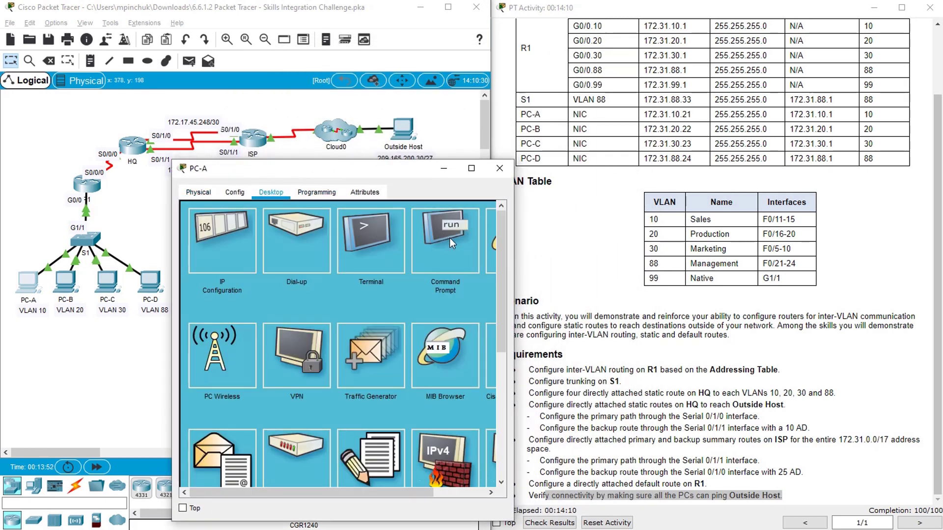
click(450, 238)
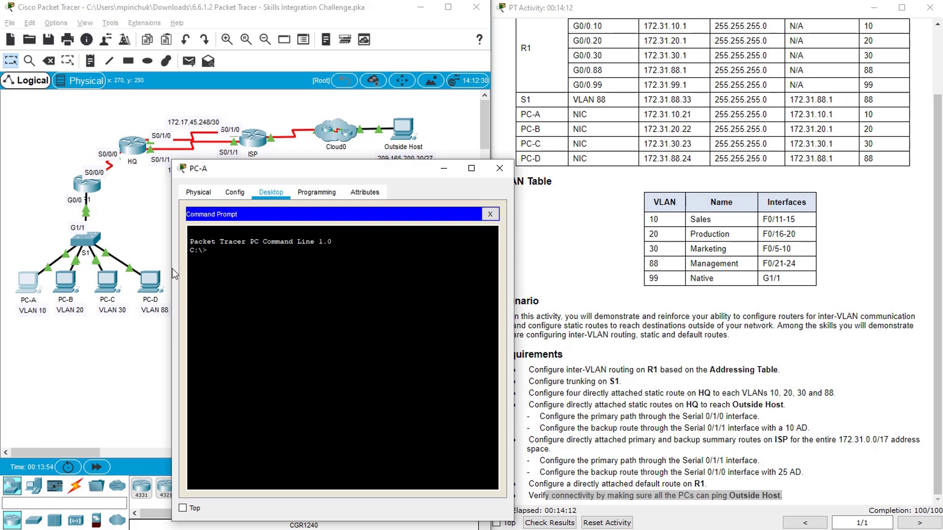
drag(172, 268, 79, 269)
Step: Ping Outside Host at 209.165.200.30 from PC-A and close PC-A's window
text(p)
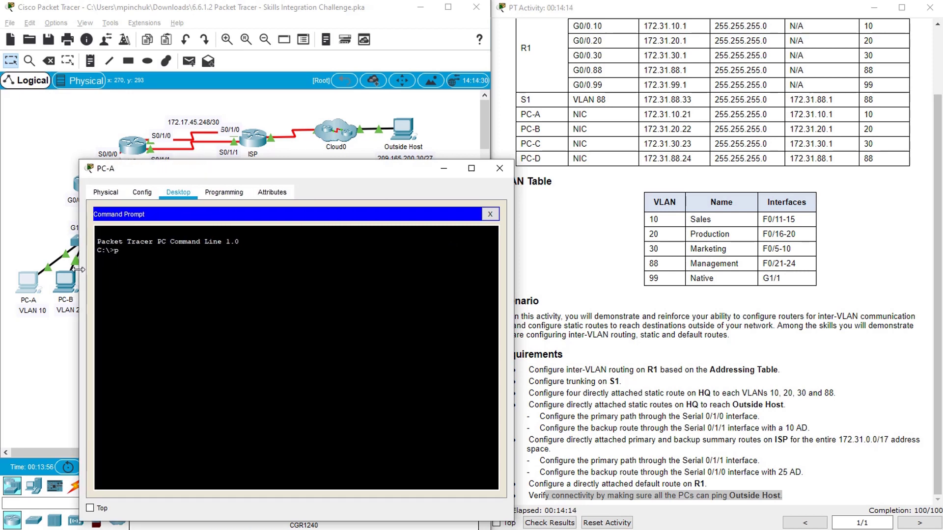
text(ing 209)
drag(186, 171, 183, 183)
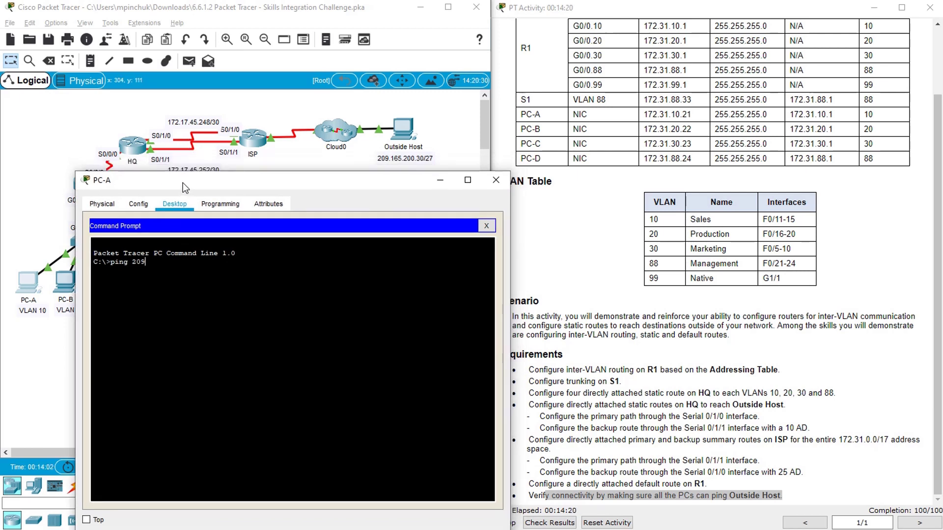
text(.165.200.30)
key(Return)
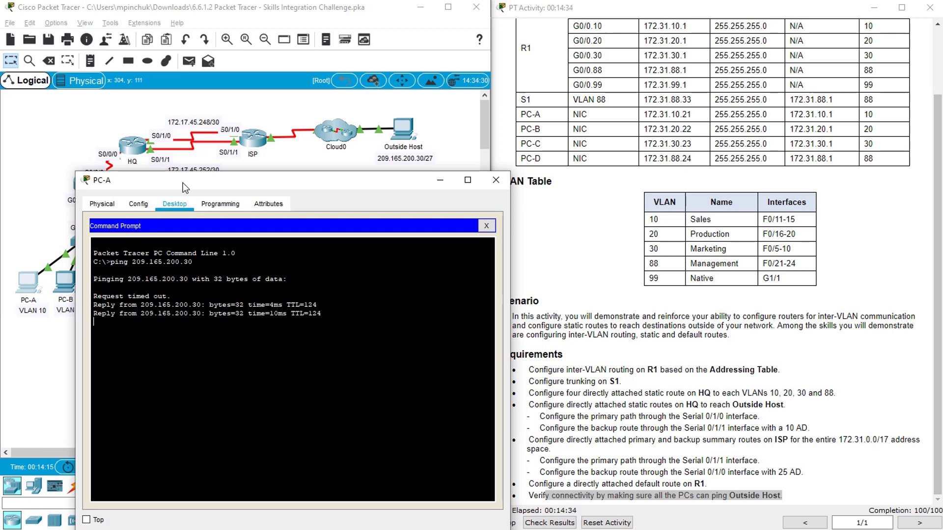
click(500, 180)
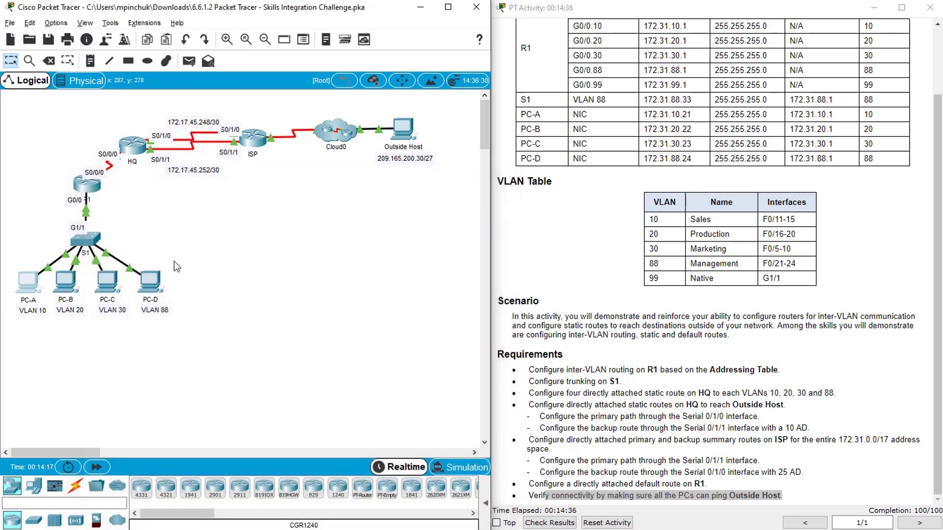
Step: Open PC-D's Command Prompt with its window moved below the topology, dismissing the locked configuration notice
click(150, 281)
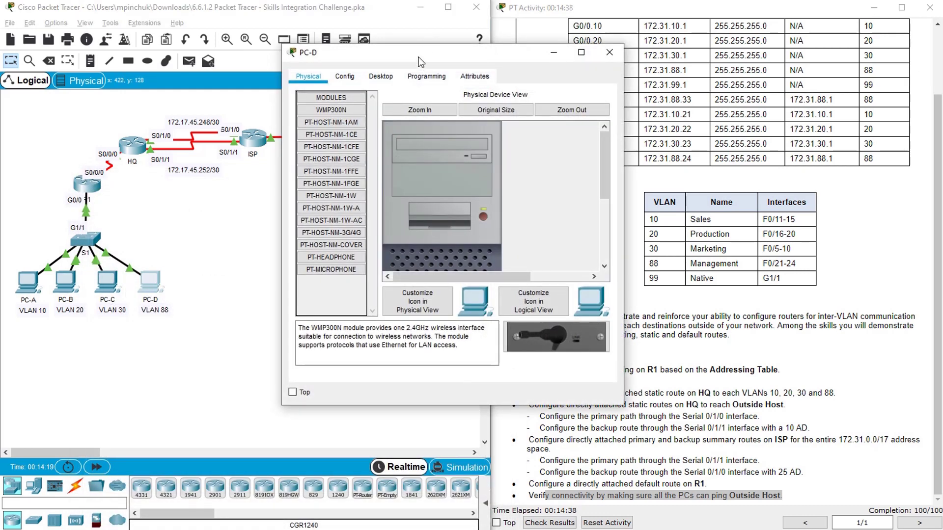
drag(418, 57, 270, 194)
click(197, 215)
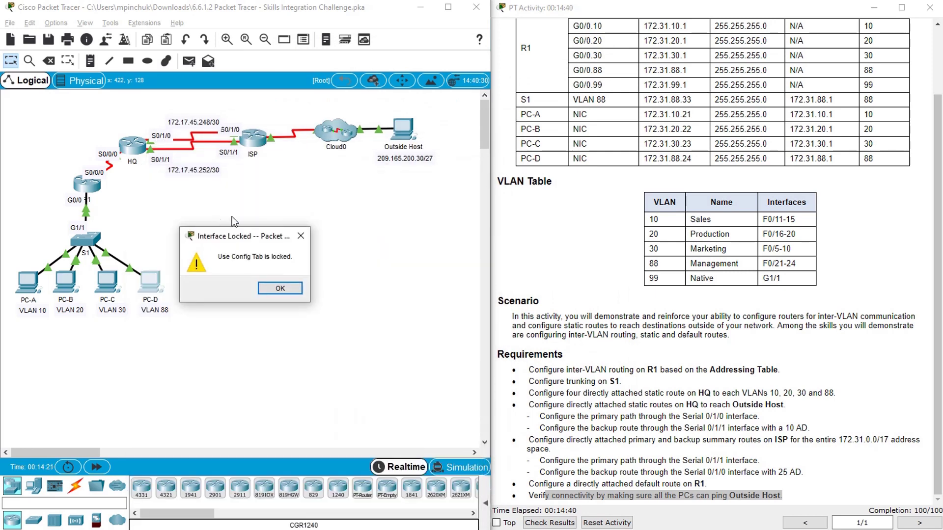
click(280, 288)
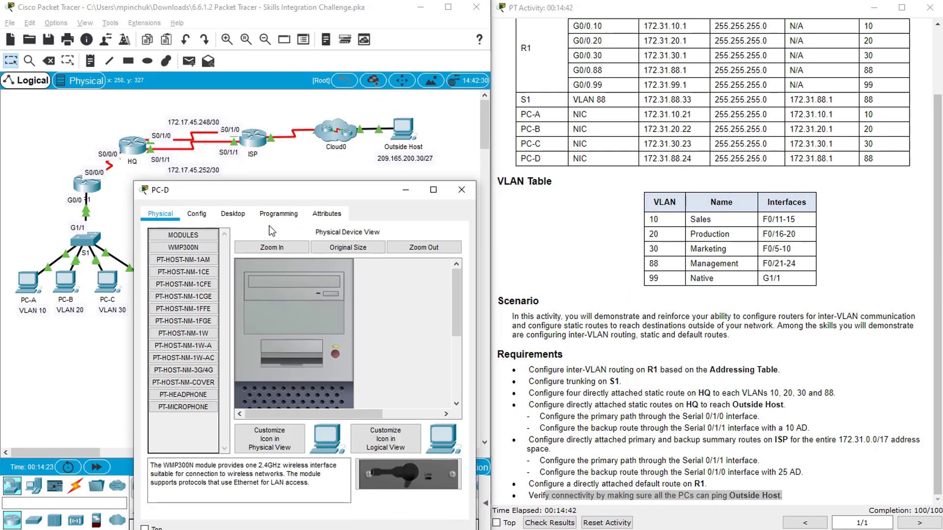
click(233, 214)
click(422, 260)
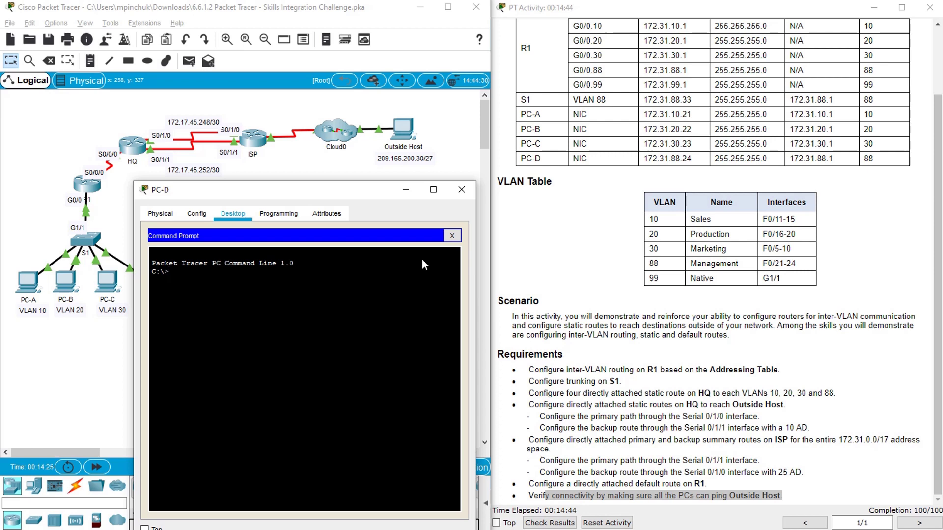
Step: Ping Outside Host at 209.165.200.30 from PC-D and close PC-D's window
text(ping 208)
text(.165.200.30)
key(Return)
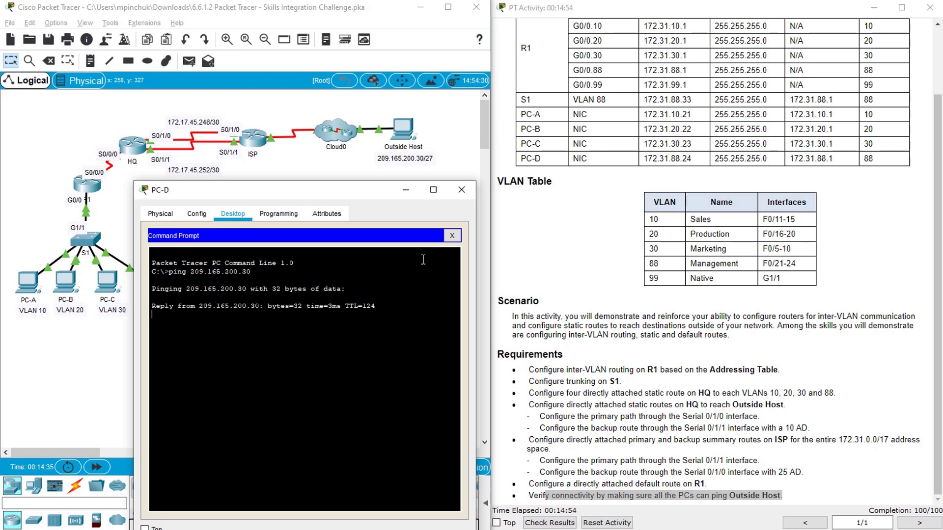
click(462, 190)
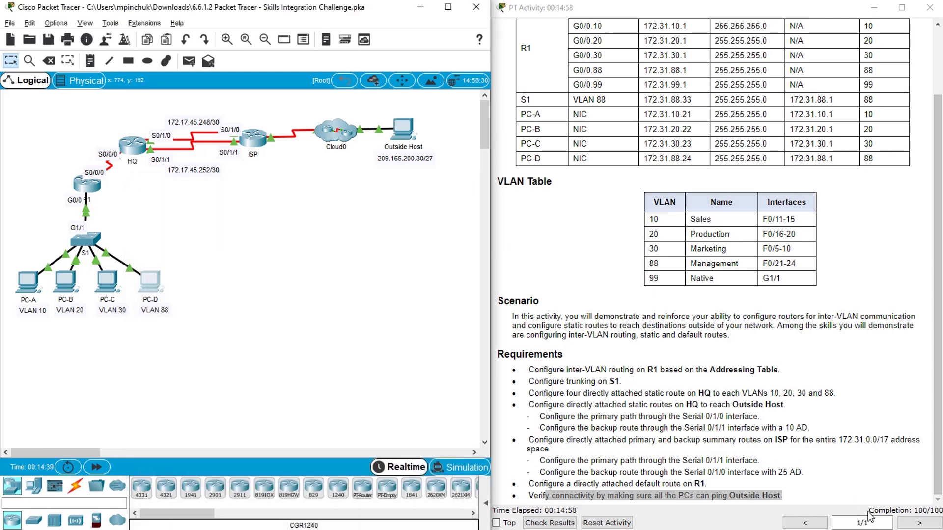
Step: Check the activity's completion score and clear the highlight from the connectivity requirement
click(870, 516)
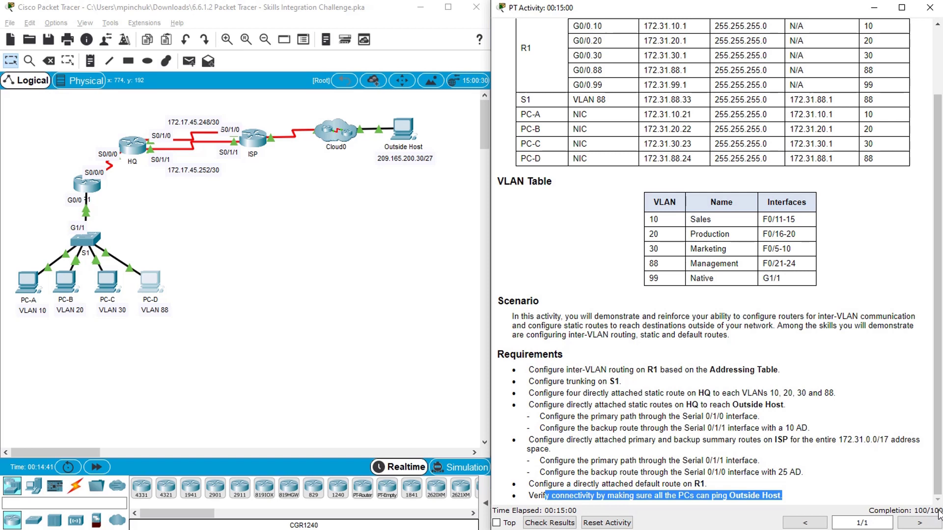
click(715, 378)
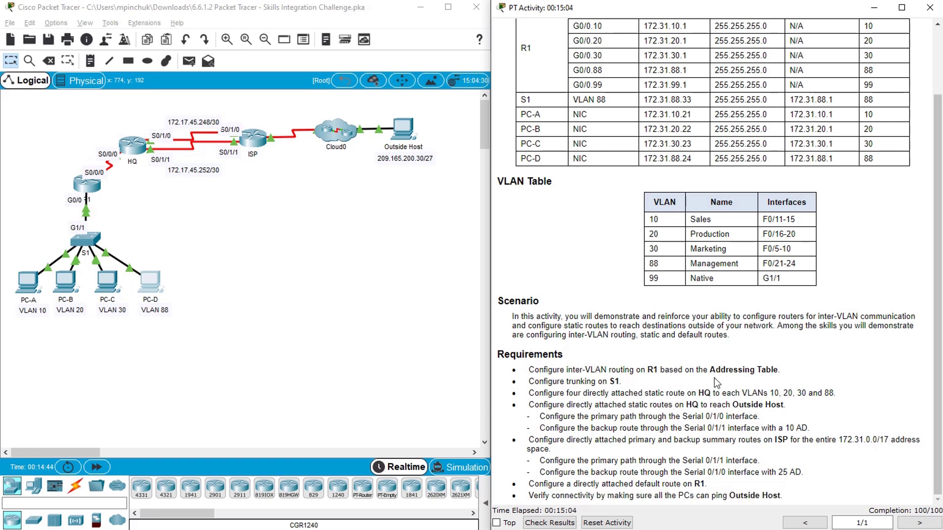